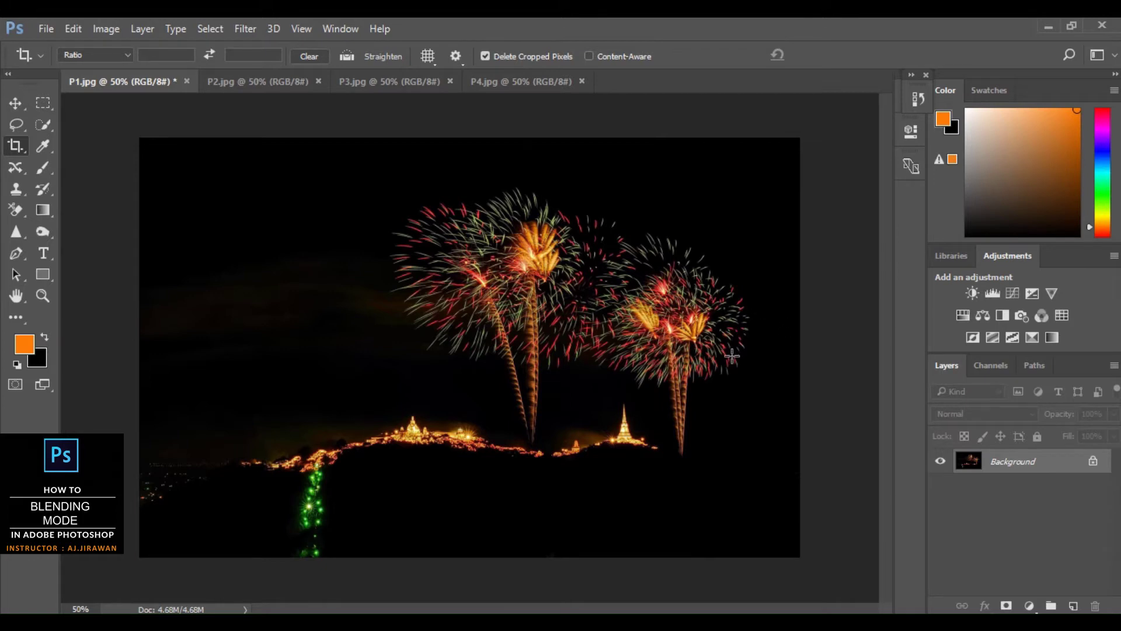
- Look through the fireworks photos P2.jpg, P3.jpg and P4.jpg, and return to P1.jpg with the Move tool active
{"action": "left_click", "coordinate": [299, 87]}
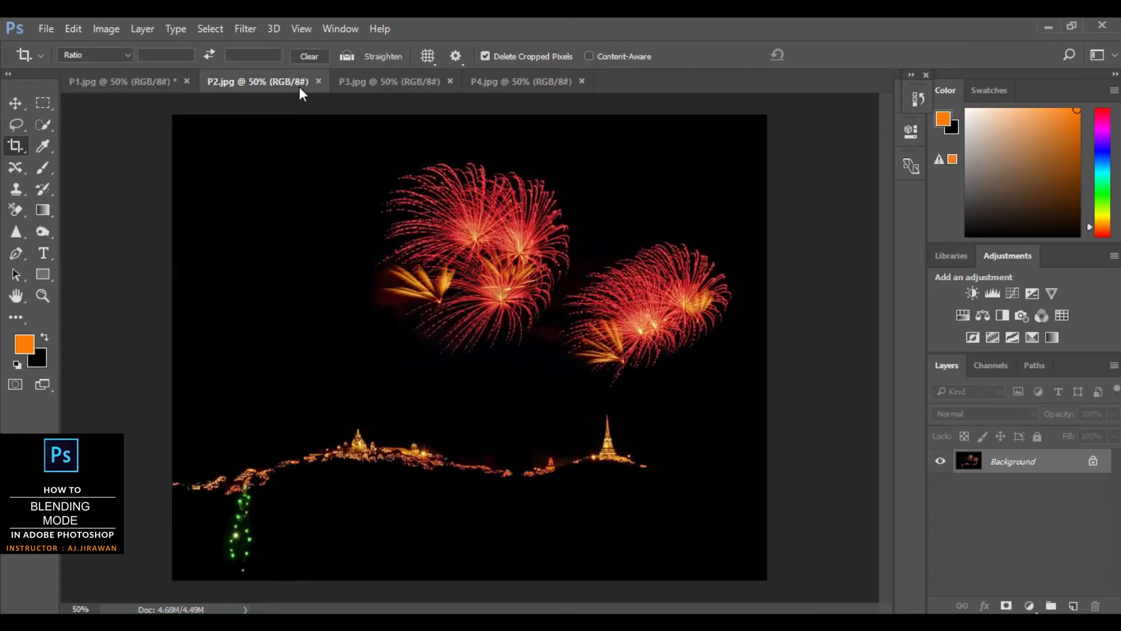
{"action": "left_click", "coordinate": [12, 105]}
{"action": "left_click", "coordinate": [358, 83]}
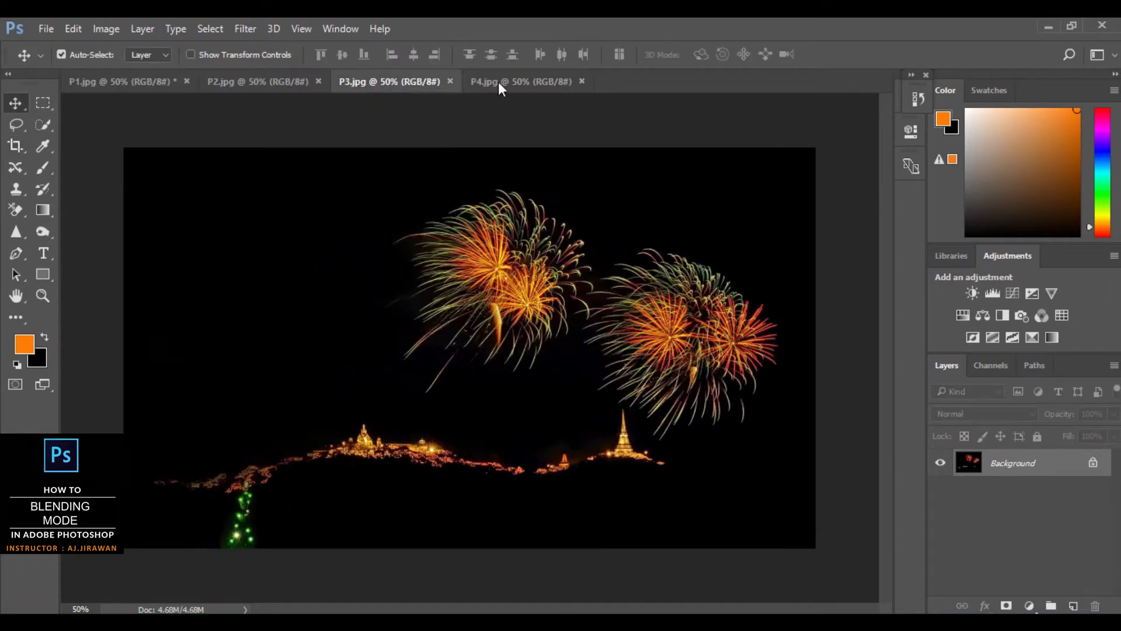
{"action": "left_click", "coordinate": [535, 80]}
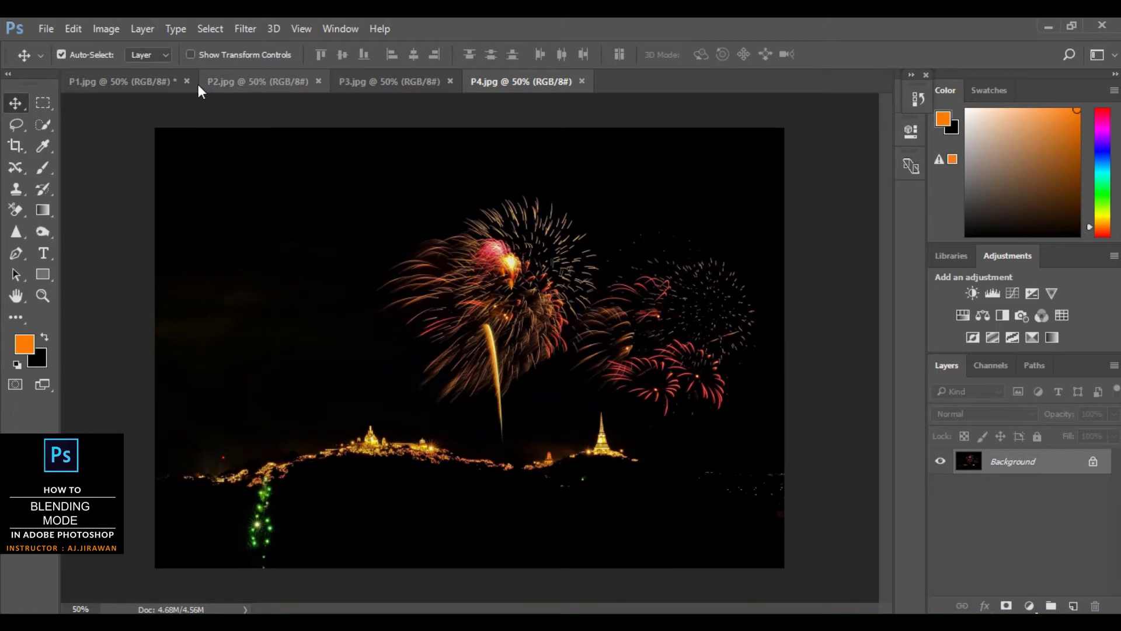
{"action": "left_click", "coordinate": [159, 82]}
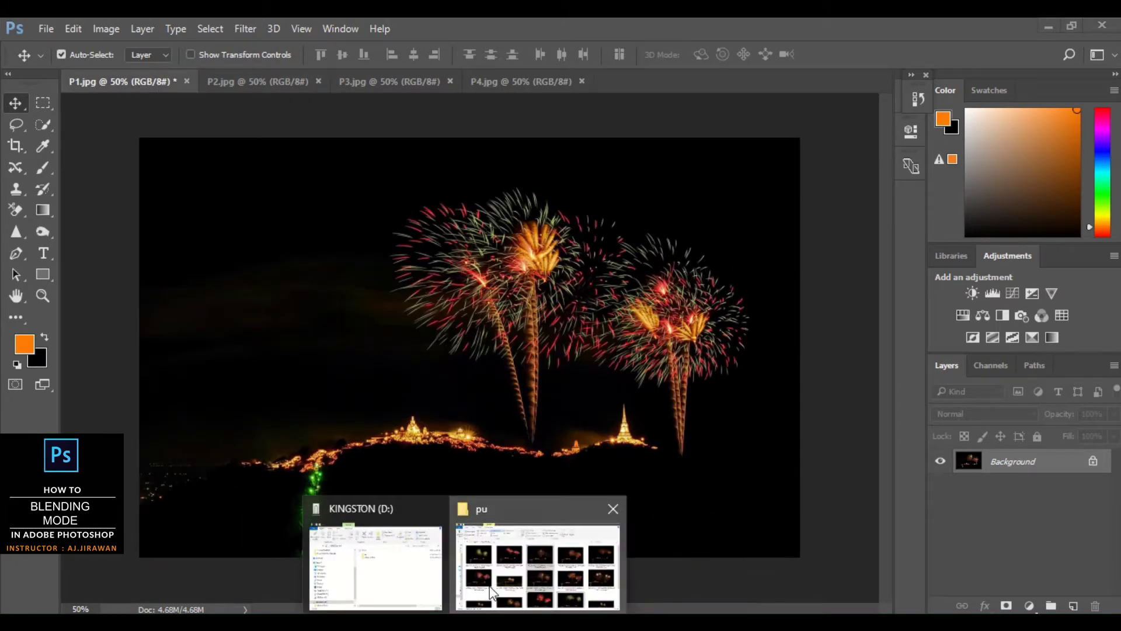
- Switch to File Explorer and browse the fireworks source photos in the pu folder
{"action": "left_click", "coordinate": [538, 569]}
{"action": "left_click", "coordinate": [567, 371]}
{"action": "scroll", "coordinate": [567, 372], "scroll_direction": "down", "scroll_amount": 2}
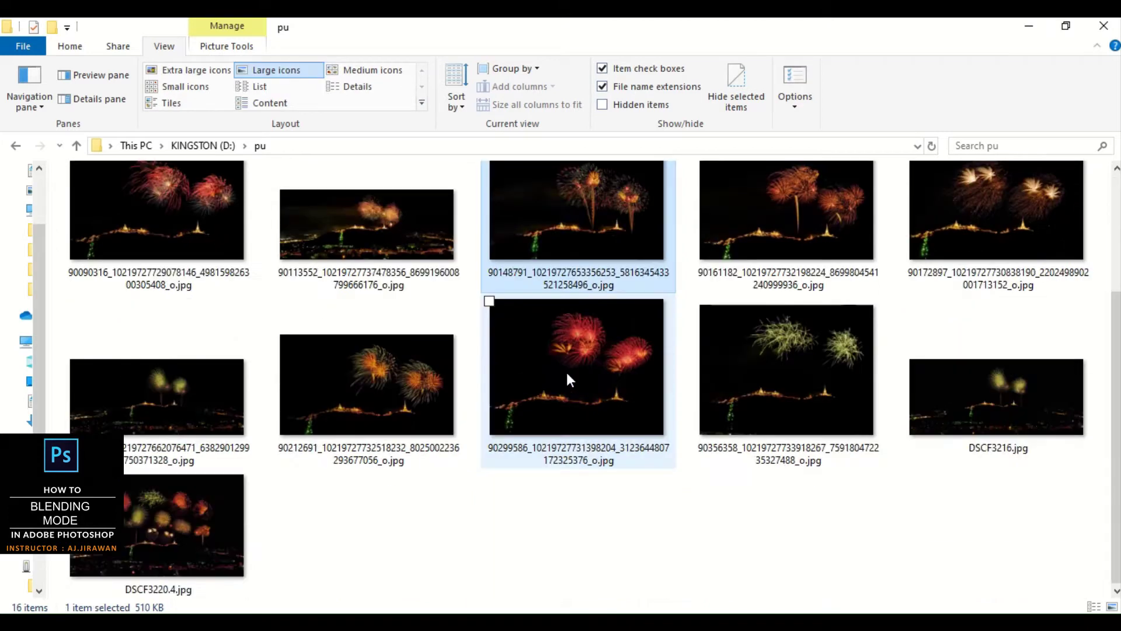
{"action": "scroll", "coordinate": [567, 372], "scroll_direction": "up", "scroll_amount": 2}
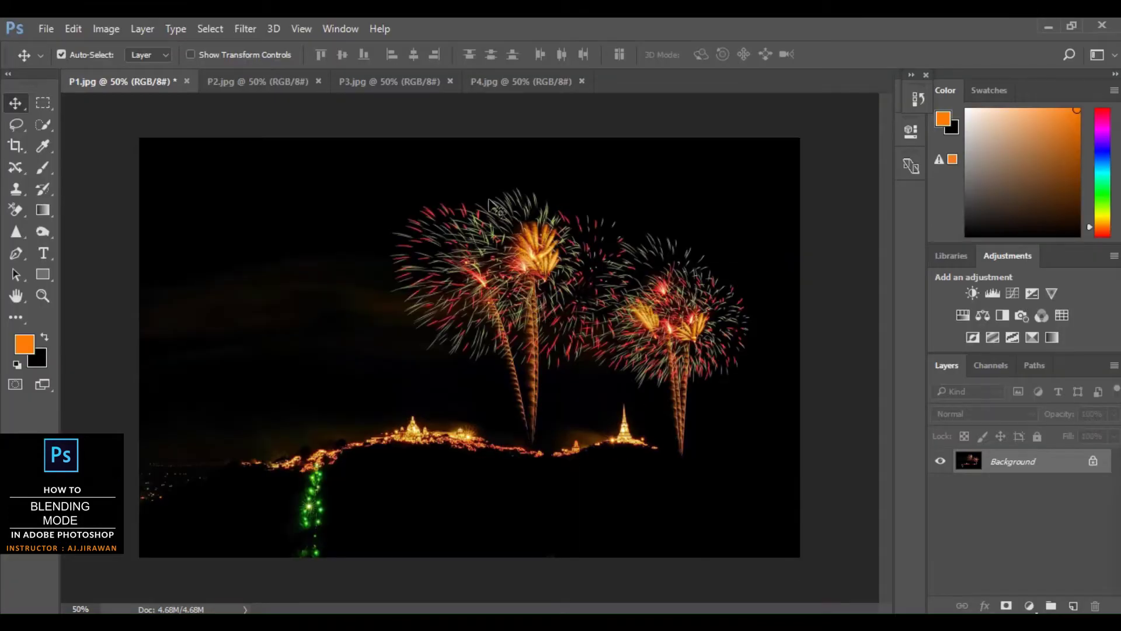
- Return to Photoshop, compare the fireworks in all four open photos, and go back to P1.jpg
{"action": "left_click", "coordinate": [300, 80]}
{"action": "left_click", "coordinate": [390, 86]}
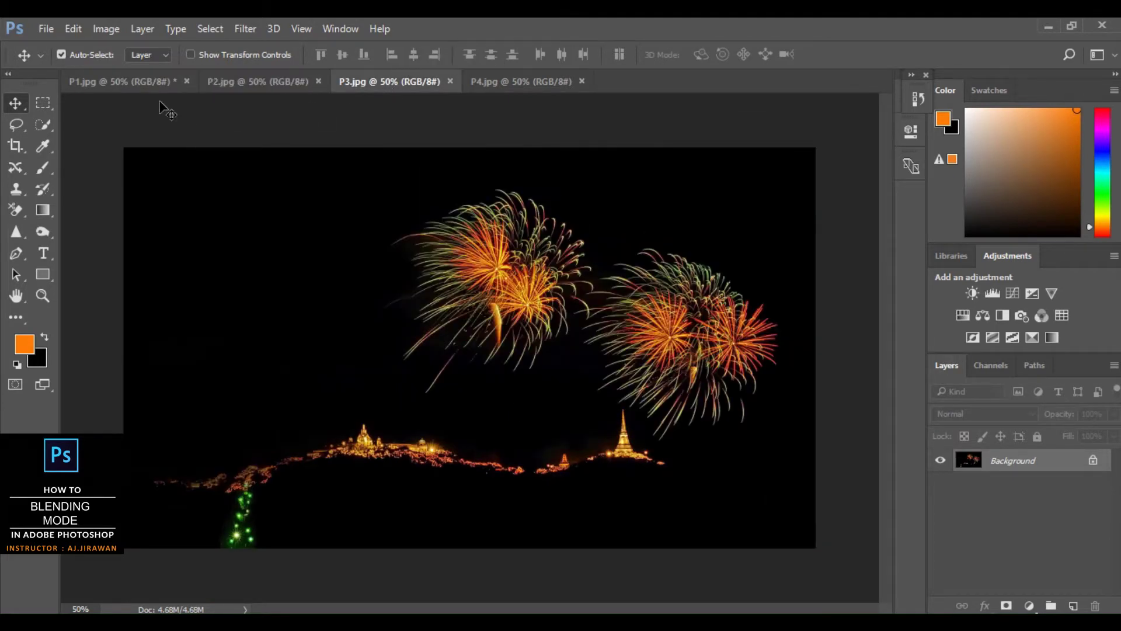
{"action": "left_click", "coordinate": [115, 83]}
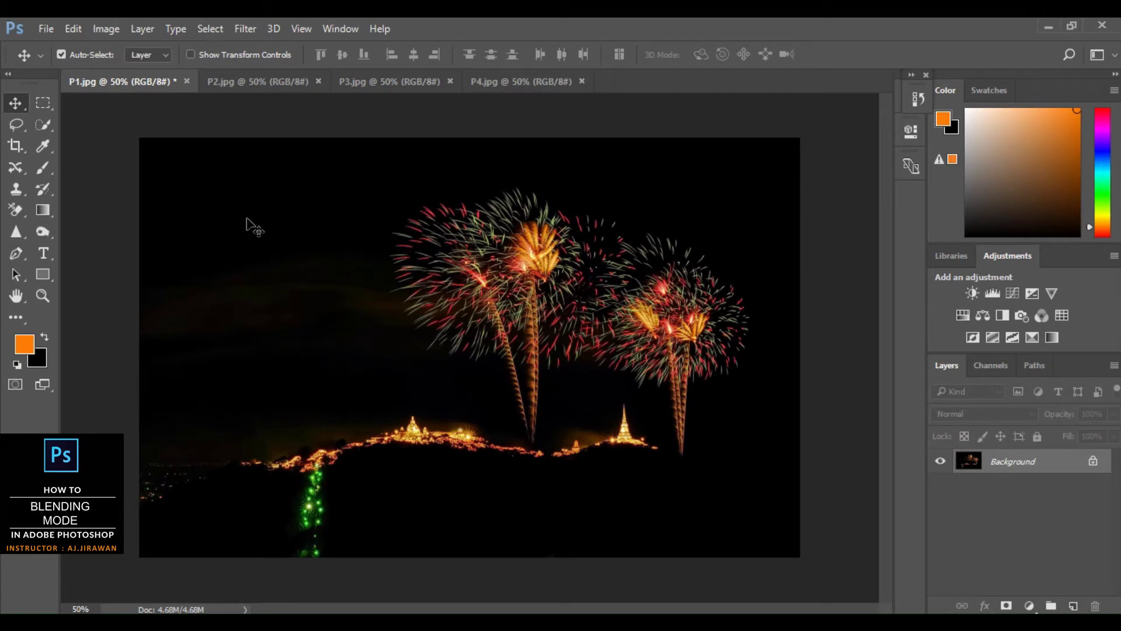
{"action": "left_click", "coordinate": [289, 82]}
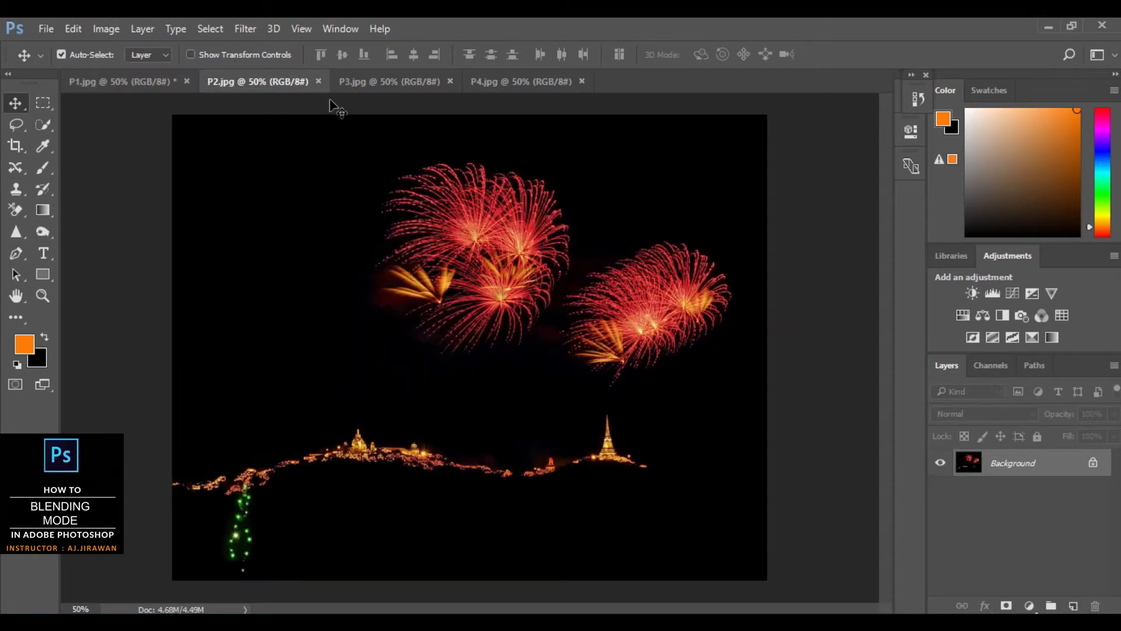
{"action": "left_click", "coordinate": [386, 84]}
{"action": "left_click", "coordinate": [522, 86]}
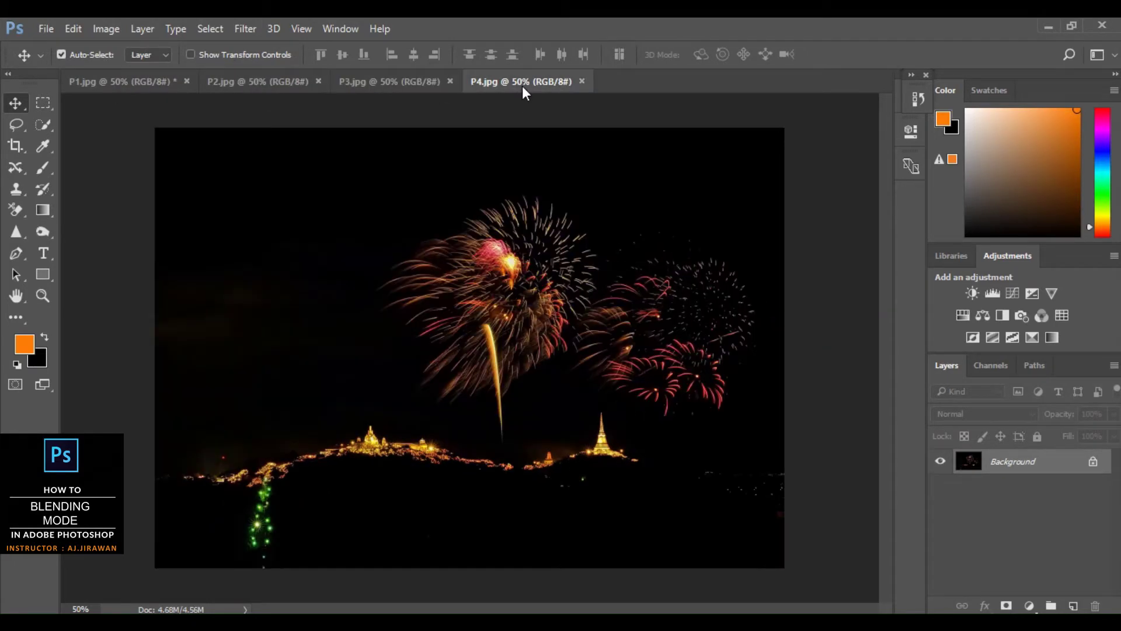
{"action": "left_click", "coordinate": [150, 85]}
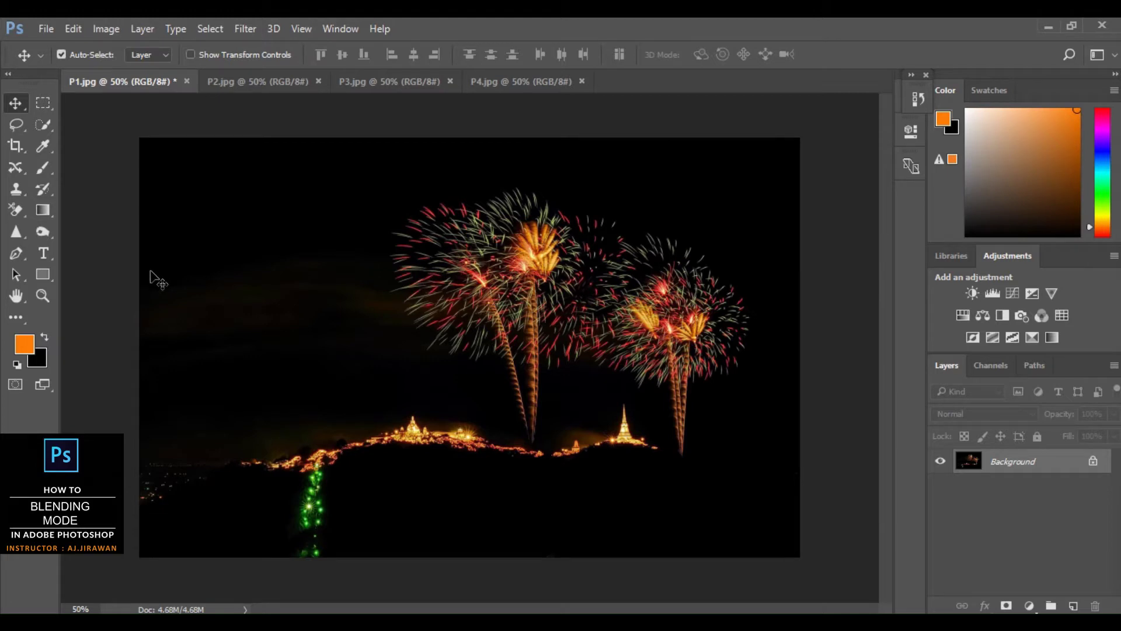
- Extend the P1.jpg canvas at its left and top edges using the Crop tool with Content-Aware fill enabled
{"action": "left_click", "coordinate": [17, 147]}
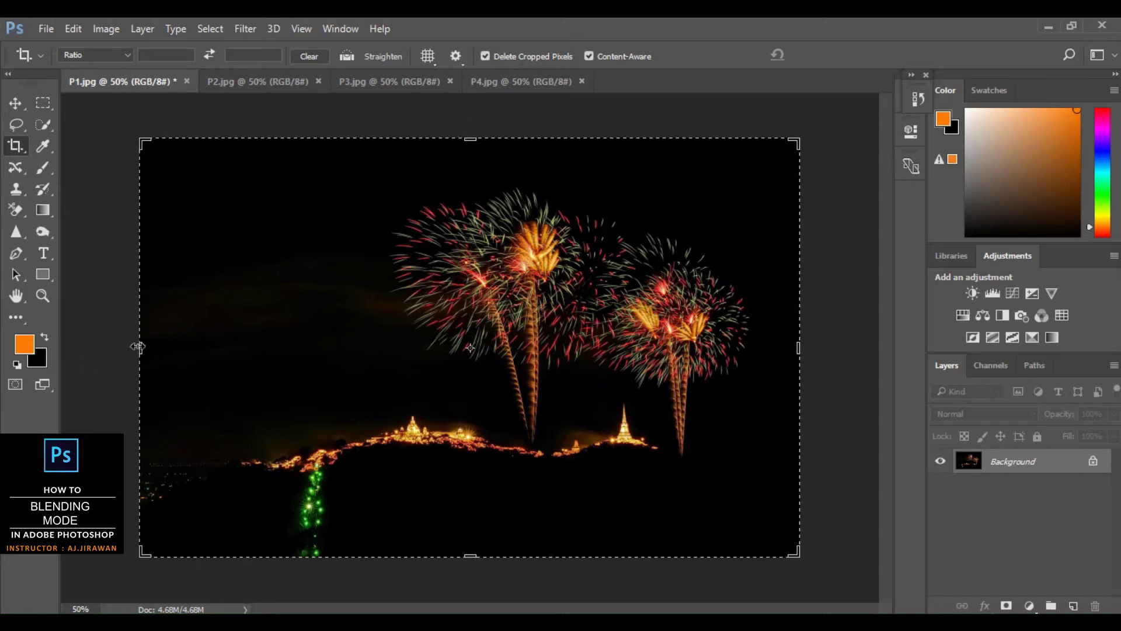
{"action": "left_click_drag", "start_coordinate": [140, 350], "coordinate": [106, 348]}
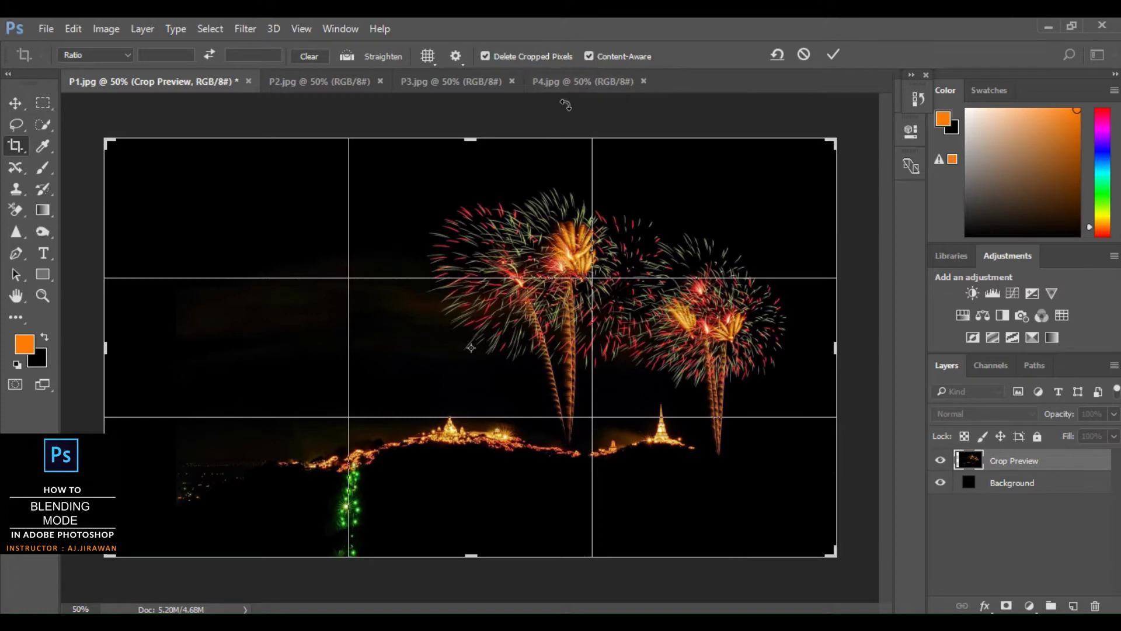
{"action": "left_click_drag", "start_coordinate": [478, 137], "coordinate": [470, 106]}
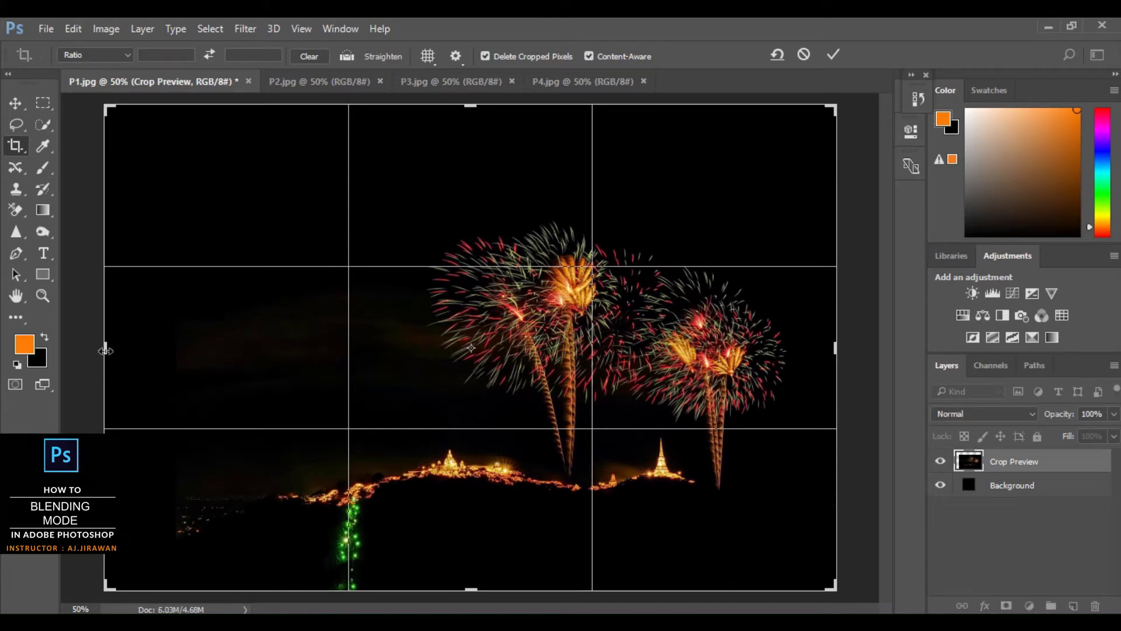
{"action": "left_click", "coordinate": [833, 55]}
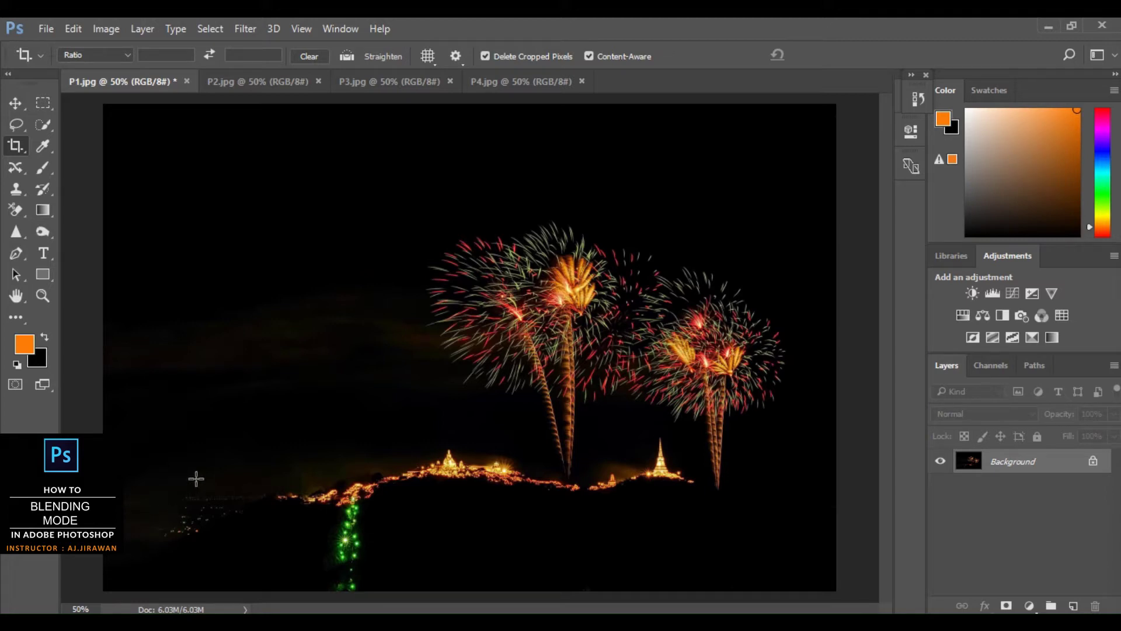
- Select both red firework bursts above the hill in P2.jpg with a rectangular marquee and activate the Move tool
{"action": "left_click", "coordinate": [16, 105]}
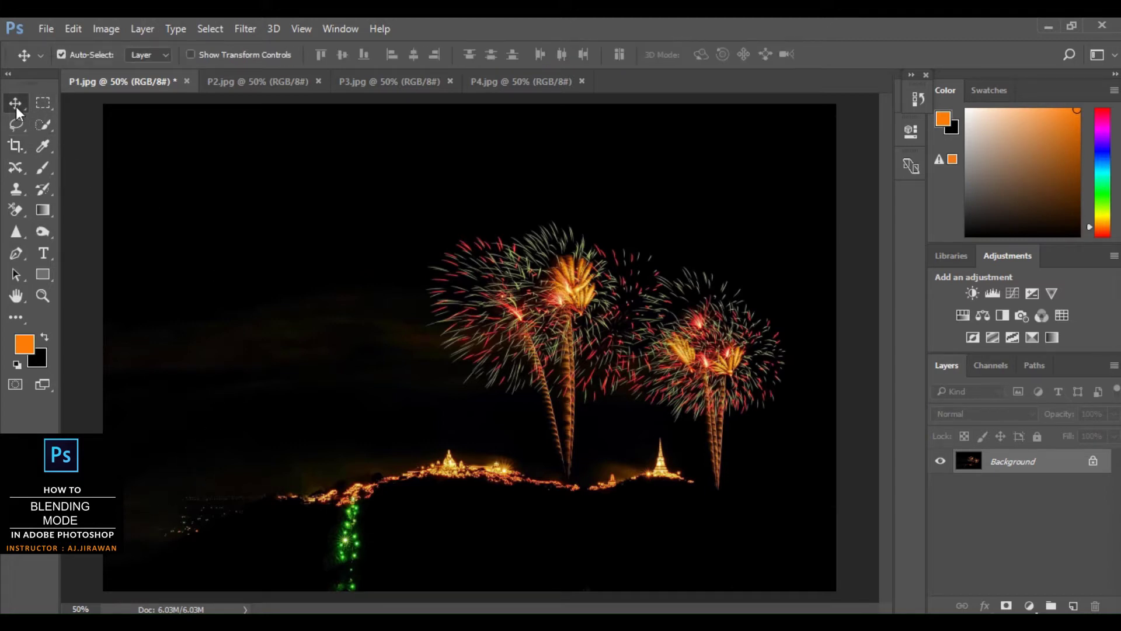
{"action": "left_click", "coordinate": [262, 78]}
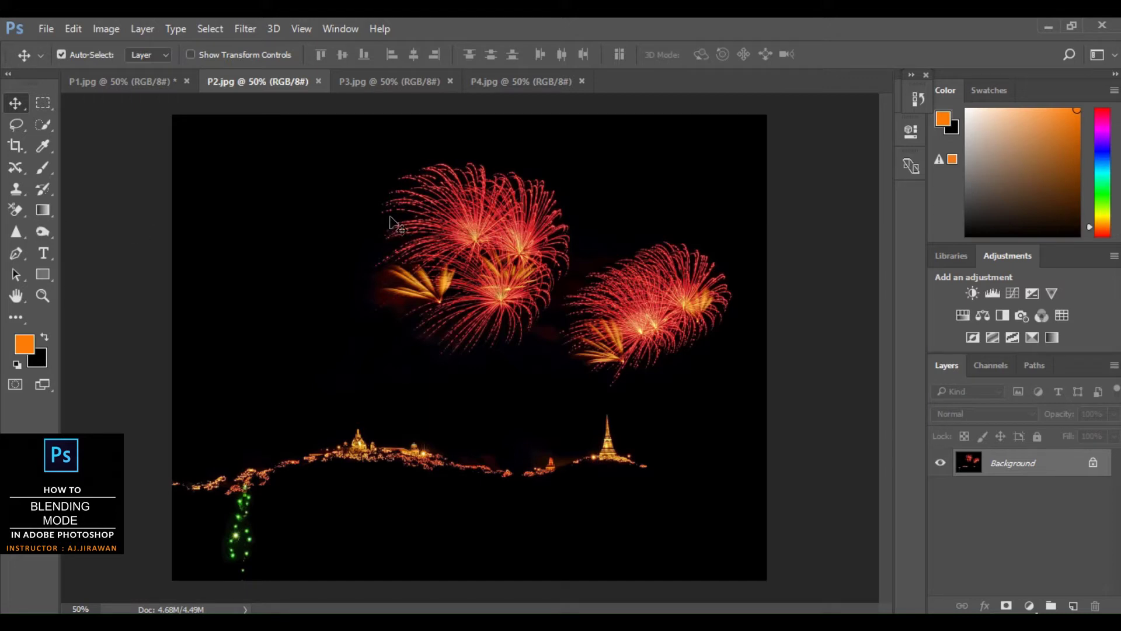
{"action": "left_click", "coordinate": [43, 103]}
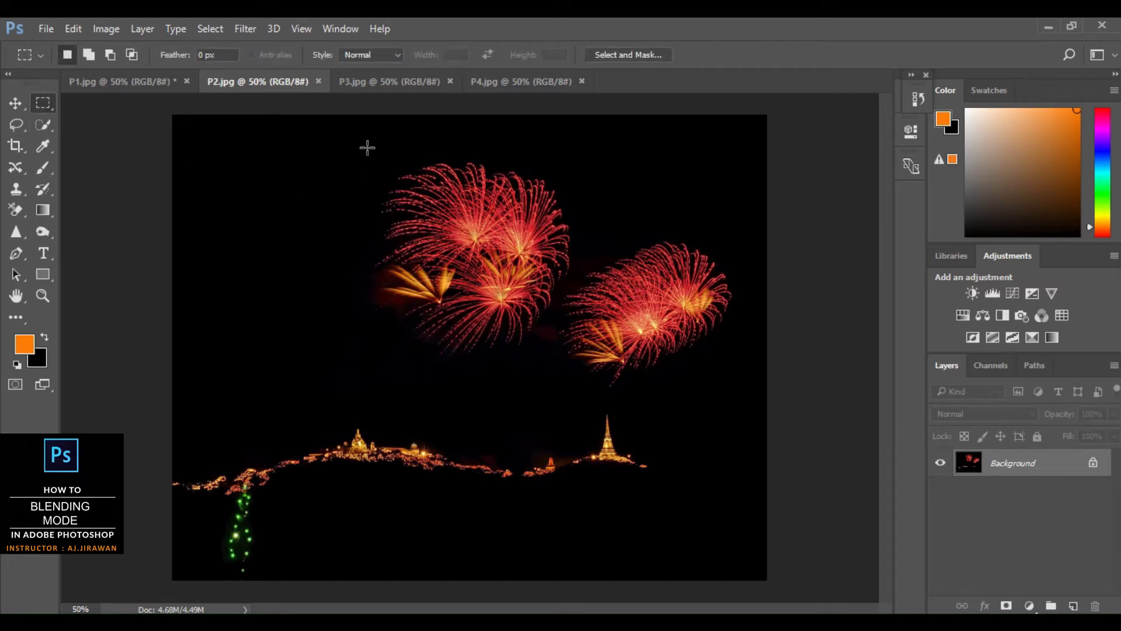
{"action": "left_click_drag", "start_coordinate": [368, 147], "coordinate": [755, 405]}
{"action": "left_click", "coordinate": [16, 104]}
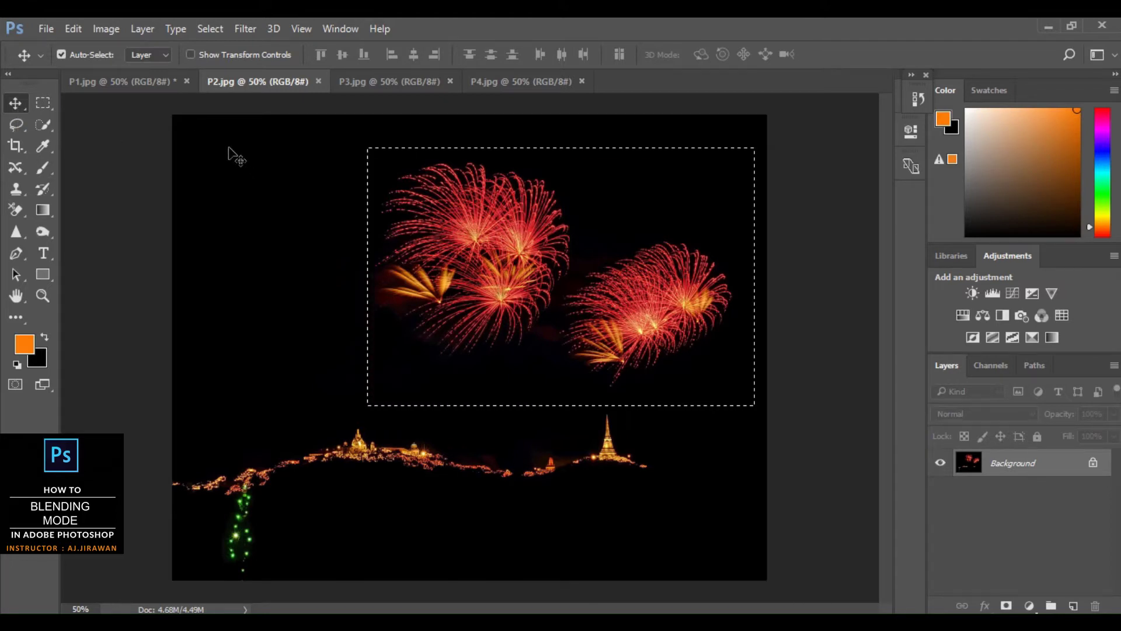
- Float the P2.jpg window, copy the selected fireworks straight into P1.jpg, and dock the window again
{"action": "left_click_drag", "start_coordinate": [277, 80], "coordinate": [387, 188]}
{"action": "left_click_drag", "start_coordinate": [591, 303], "coordinate": [238, 248]}
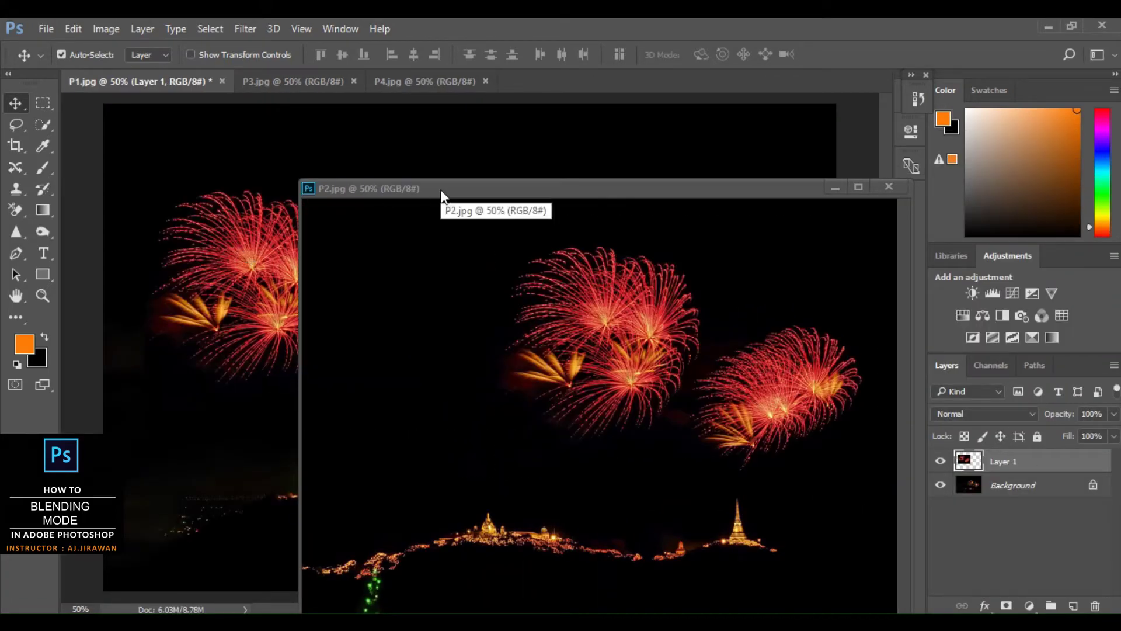
{"action": "left_click_drag", "start_coordinate": [565, 192], "coordinate": [275, 75]}
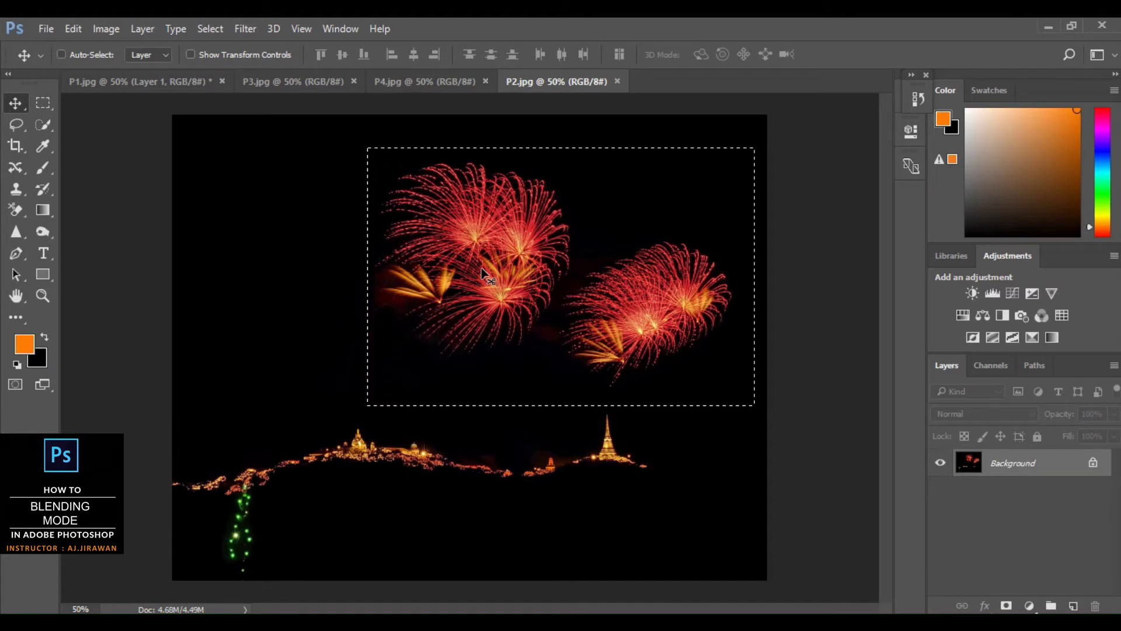
- Undo the transferred fireworks in P1.jpg and paste the copied P2.jpg selection as a new layer instead
{"action": "left_click", "coordinate": [135, 83]}
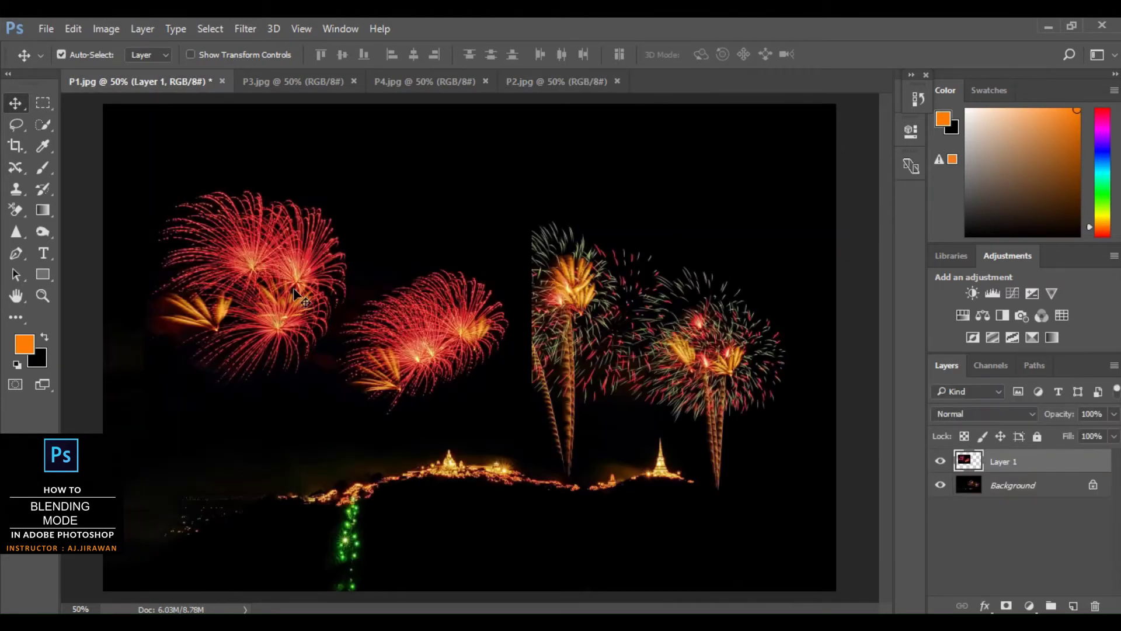
{"action": "key", "text": "ctrl+z"}
{"action": "key", "text": "ctrl+v"}
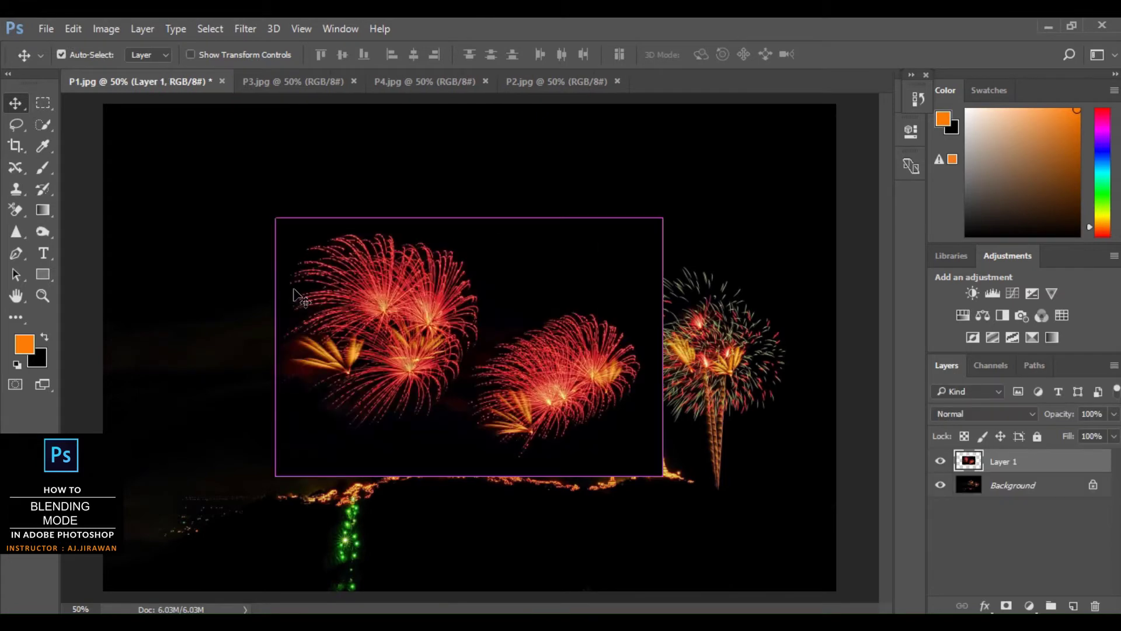
- Move the pasted red fireworks into the empty sky on the left half of P1.jpg
{"action": "left_click_drag", "start_coordinate": [450, 333], "coordinate": [479, 340]}
{"action": "left_click_drag", "start_coordinate": [561, 352], "coordinate": [475, 327]}
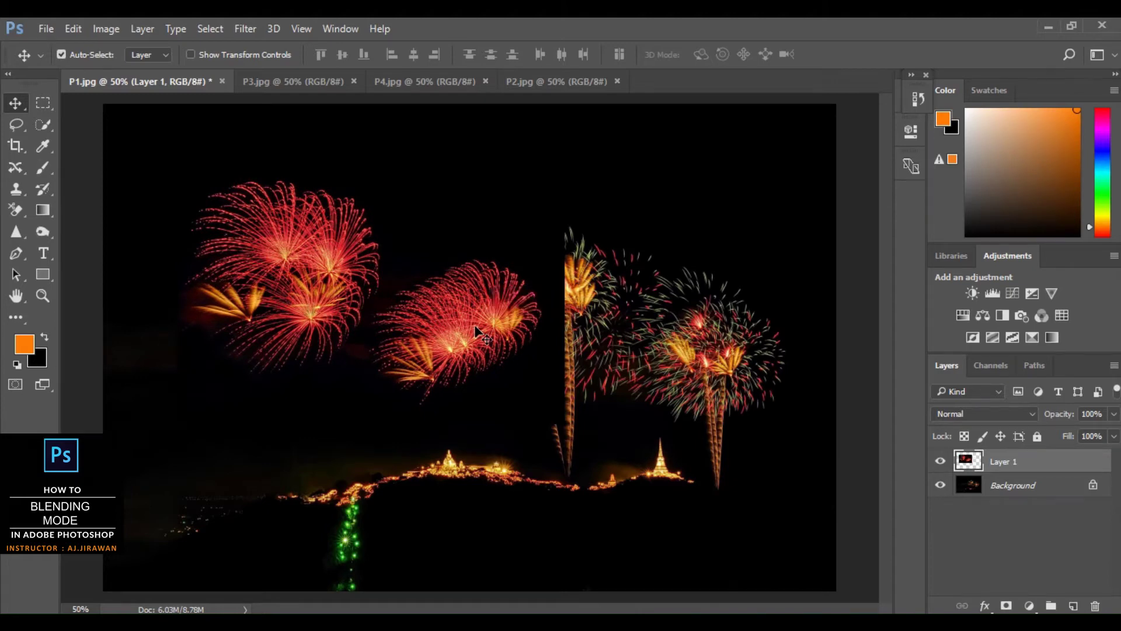
{"action": "left_click_drag", "start_coordinate": [475, 326], "coordinate": [436, 321]}
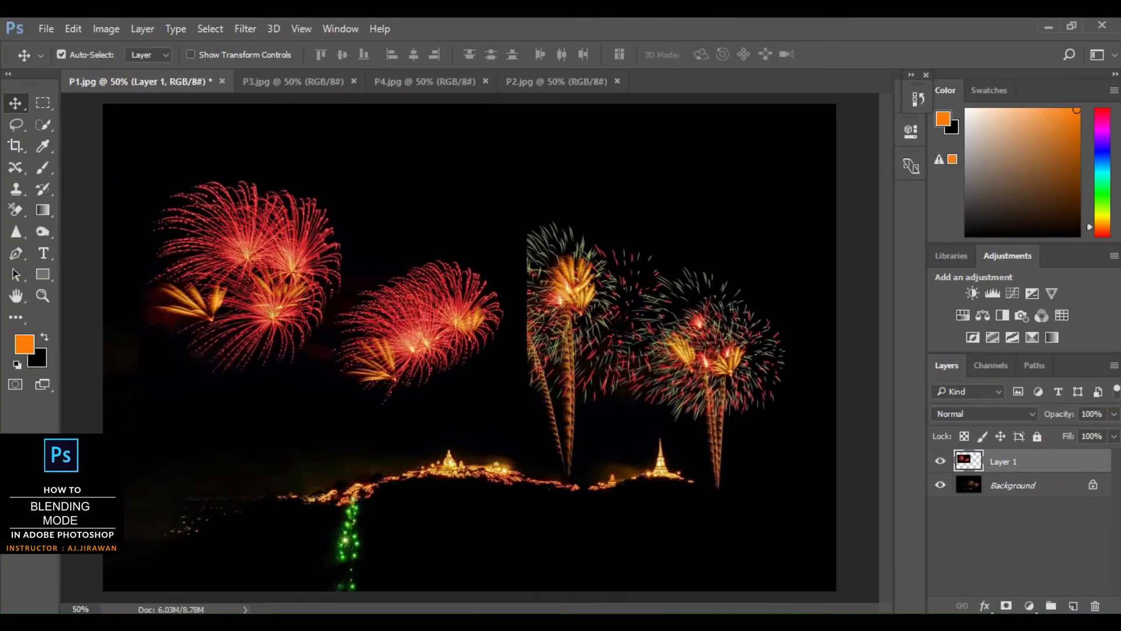
- Hide and show Layer 1 repeatedly to compare the photo with and without the pasted fireworks
{"action": "left_click", "coordinate": [940, 462]}
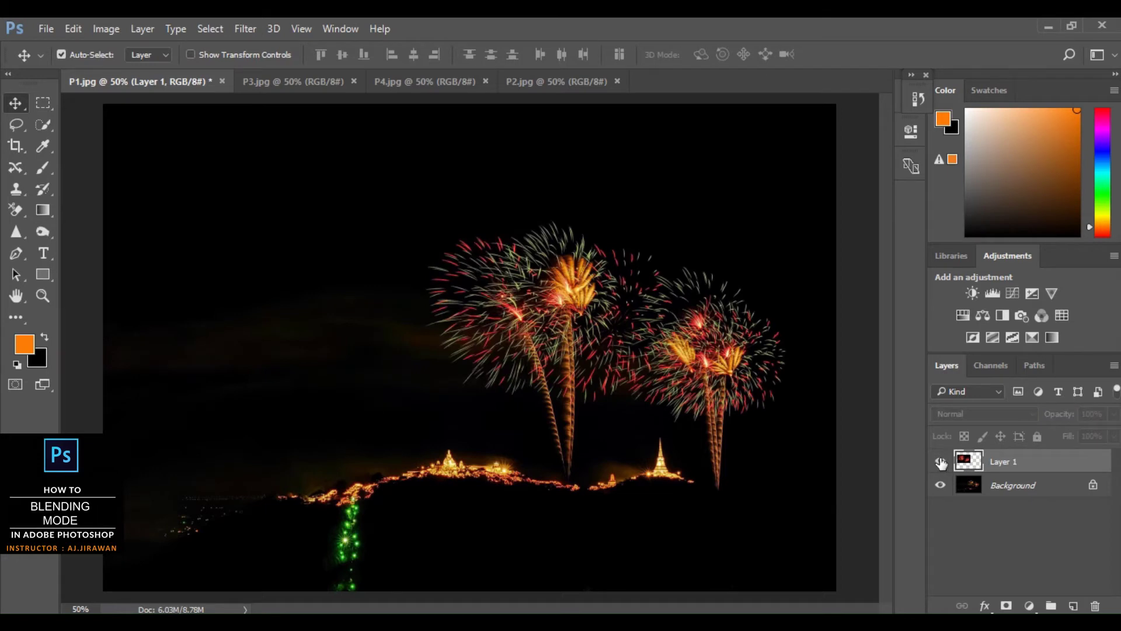
{"action": "left_click", "coordinate": [940, 461]}
{"action": "left_click", "coordinate": [940, 462]}
{"action": "left_click", "coordinate": [940, 462]}
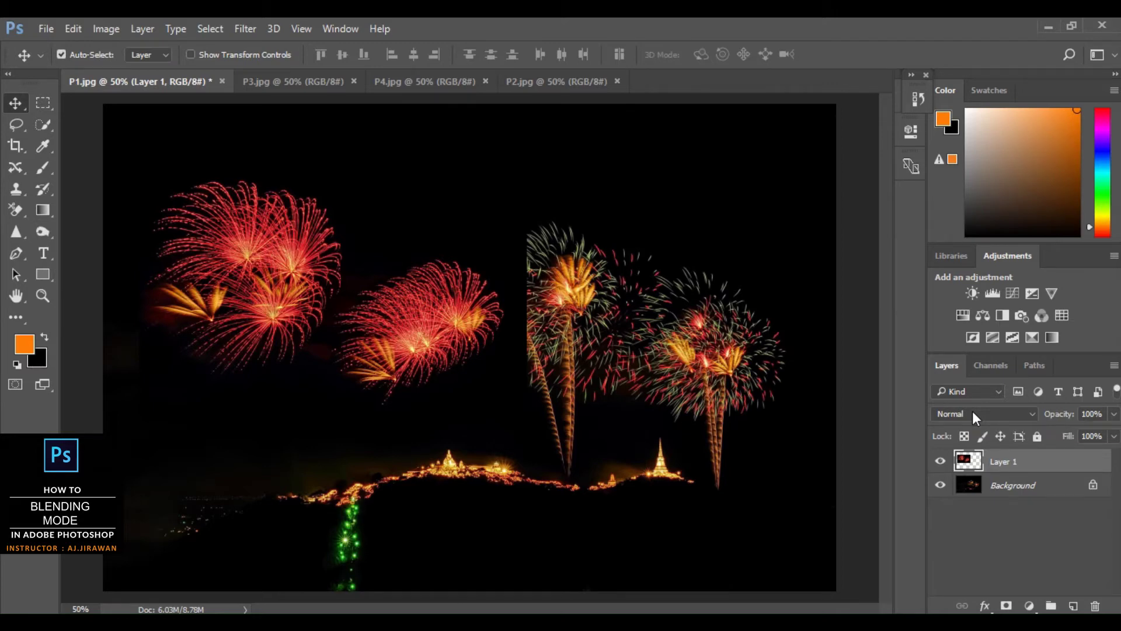
- Try the Darken, Multiply and Linear Burn blending modes on Layer 1
{"action": "left_click", "coordinate": [1031, 415]}
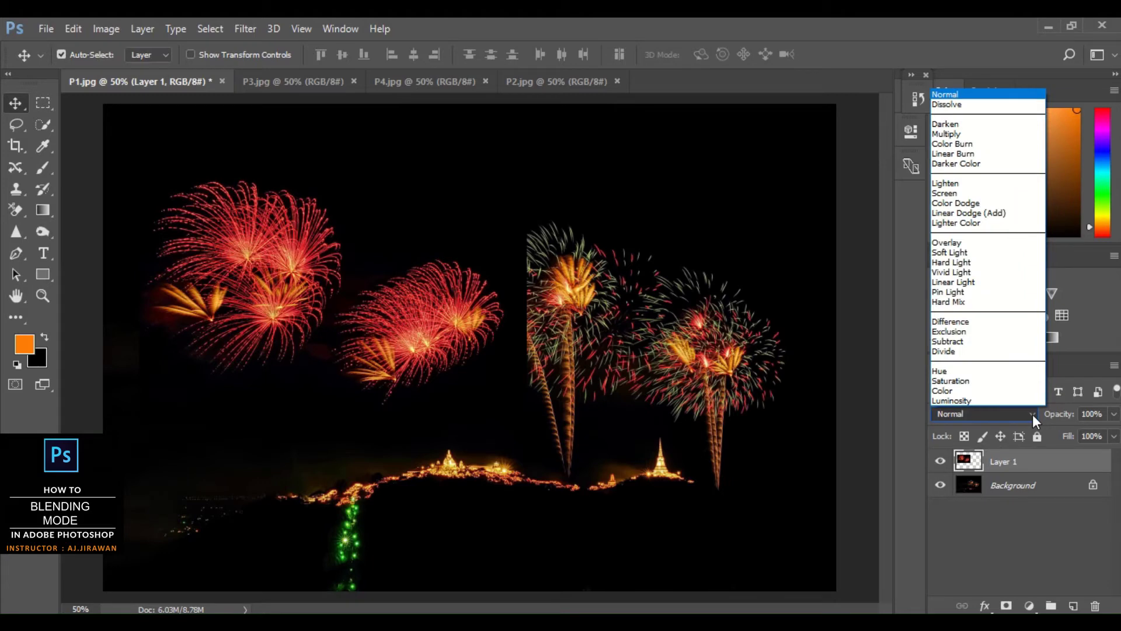
{"action": "left_click", "coordinate": [961, 128]}
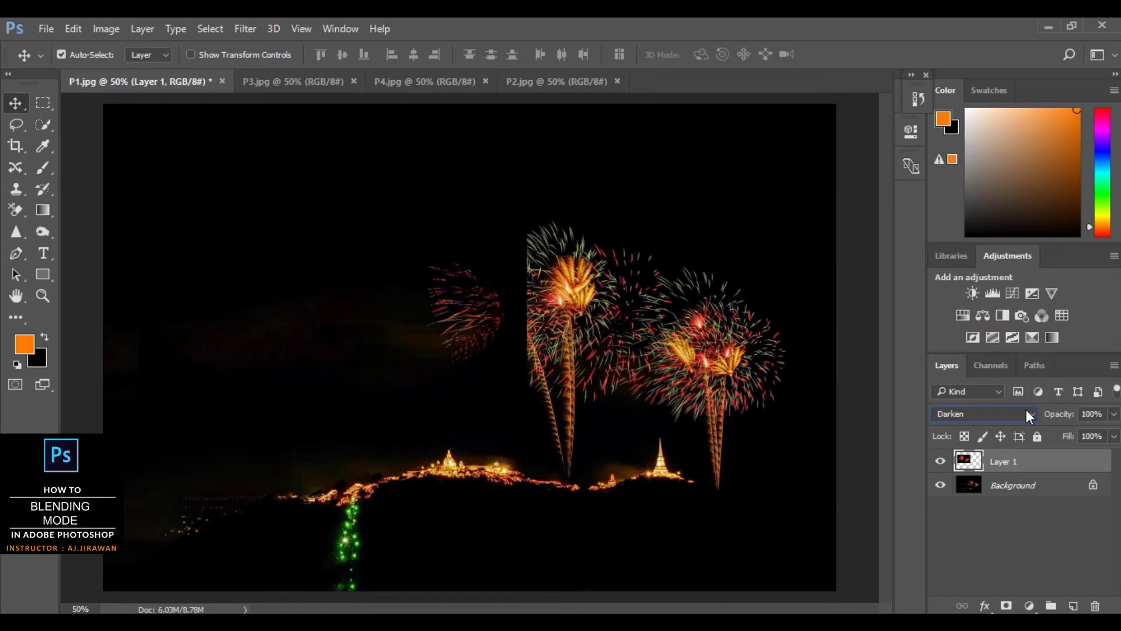
{"action": "left_click", "coordinate": [1026, 411]}
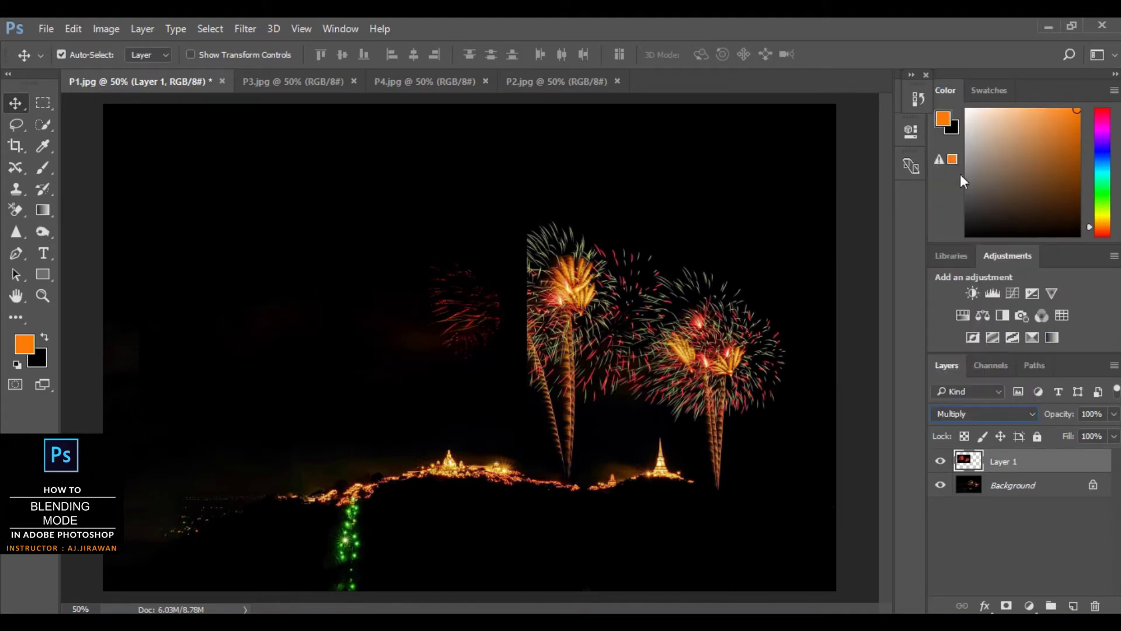
{"action": "left_click", "coordinate": [1032, 414]}
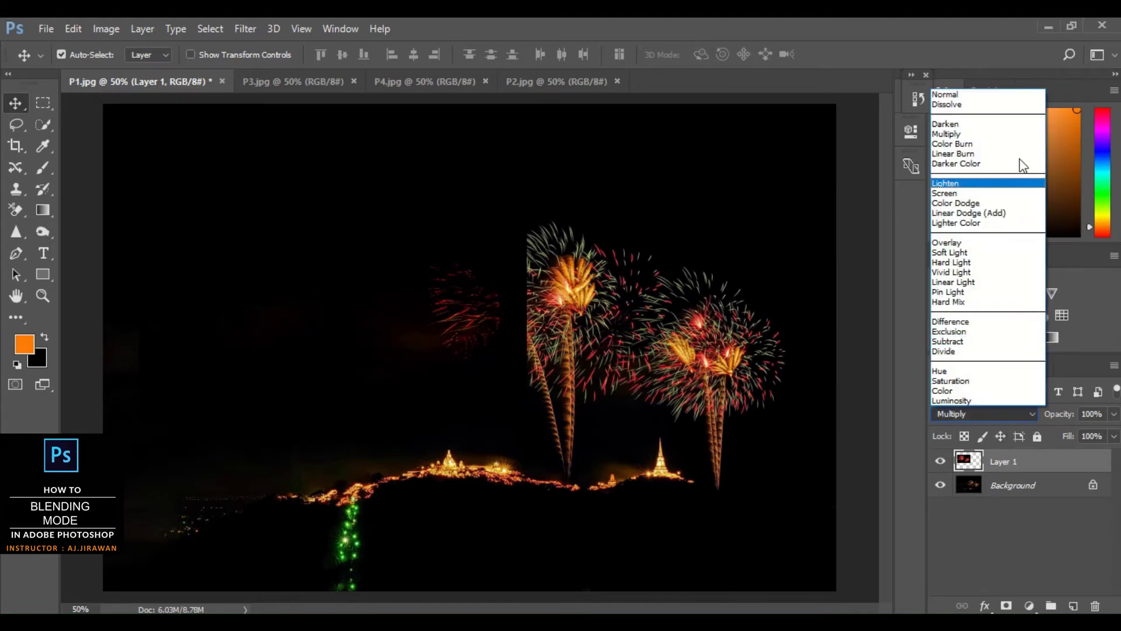
{"action": "left_click", "coordinate": [1003, 155]}
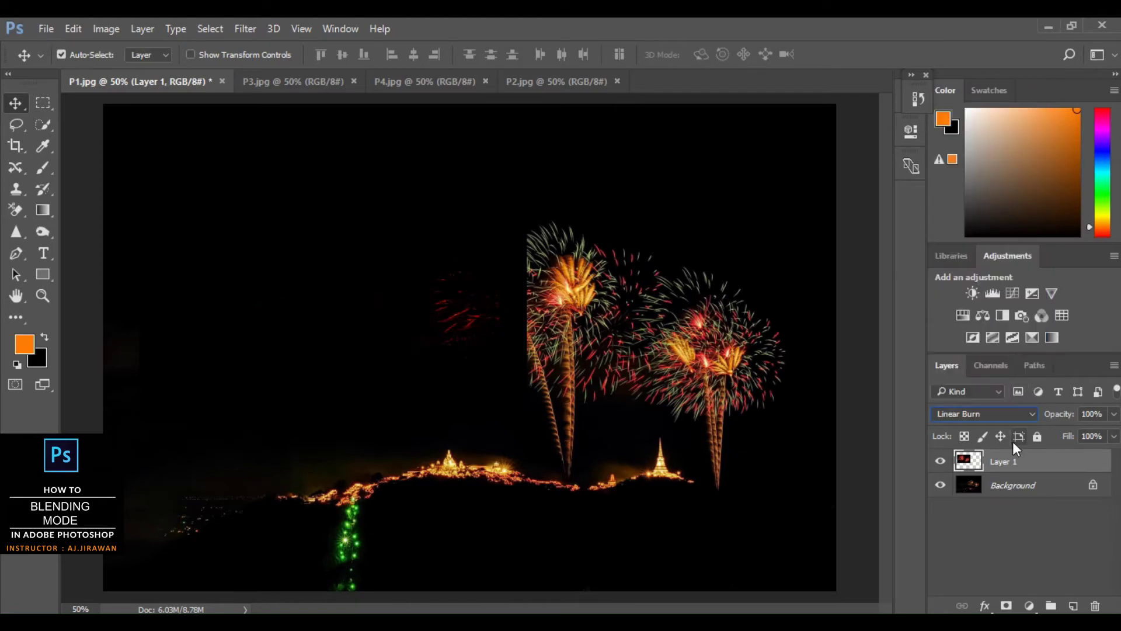
- Set Layer 1's blending mode to Lighten and move its red fireworks right to overlap the original middle burst
{"action": "left_click", "coordinate": [1021, 415]}
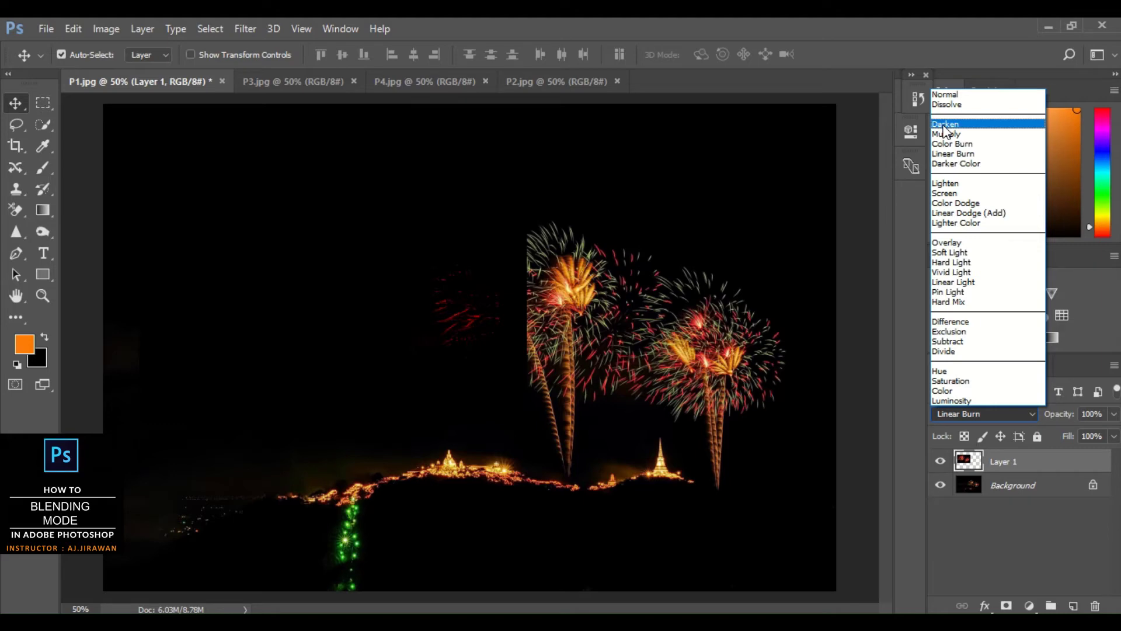
{"action": "left_click", "coordinate": [954, 184]}
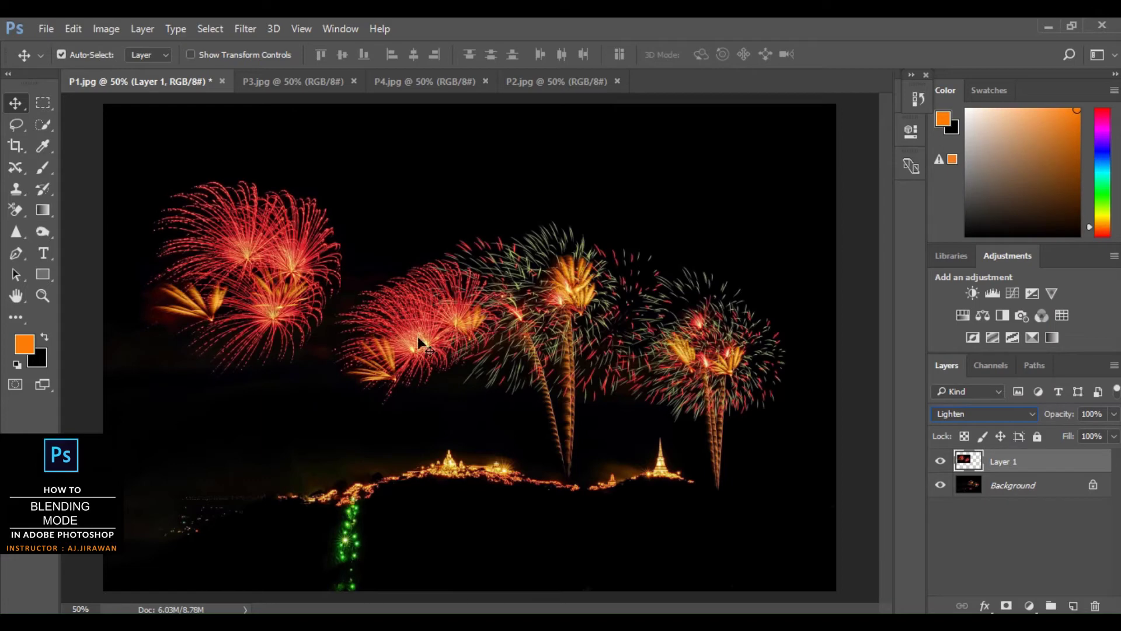
{"action": "left_click_drag", "start_coordinate": [418, 338], "coordinate": [538, 351]}
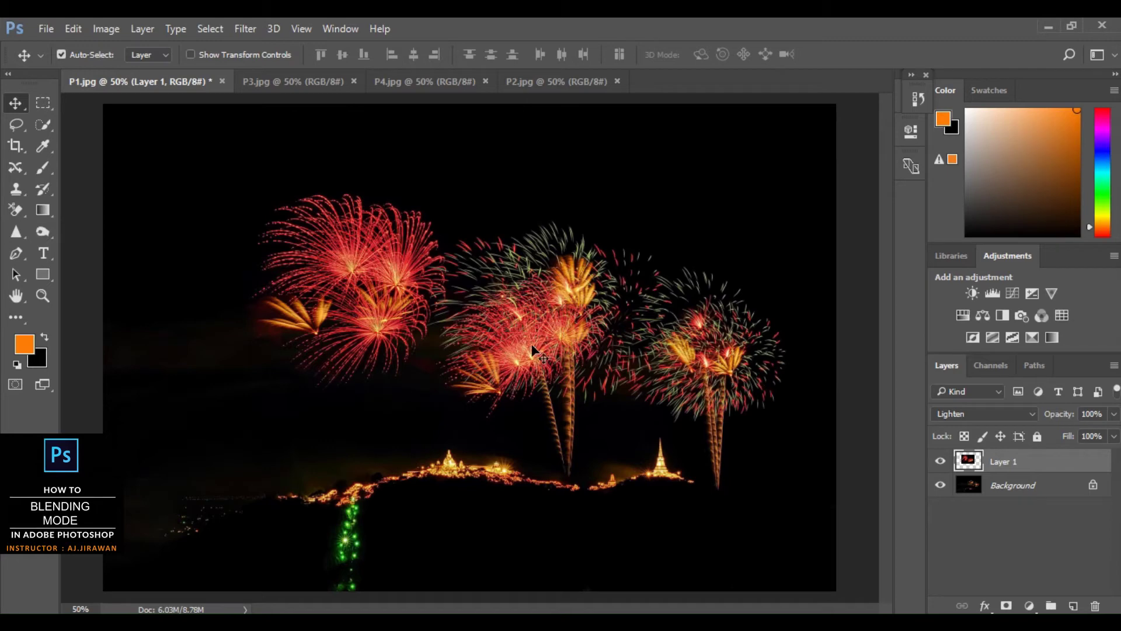
- Move Layer 1's red fireworks up and left so they sit just beside the original middle burst
{"action": "left_click_drag", "start_coordinate": [531, 344], "coordinate": [489, 319]}
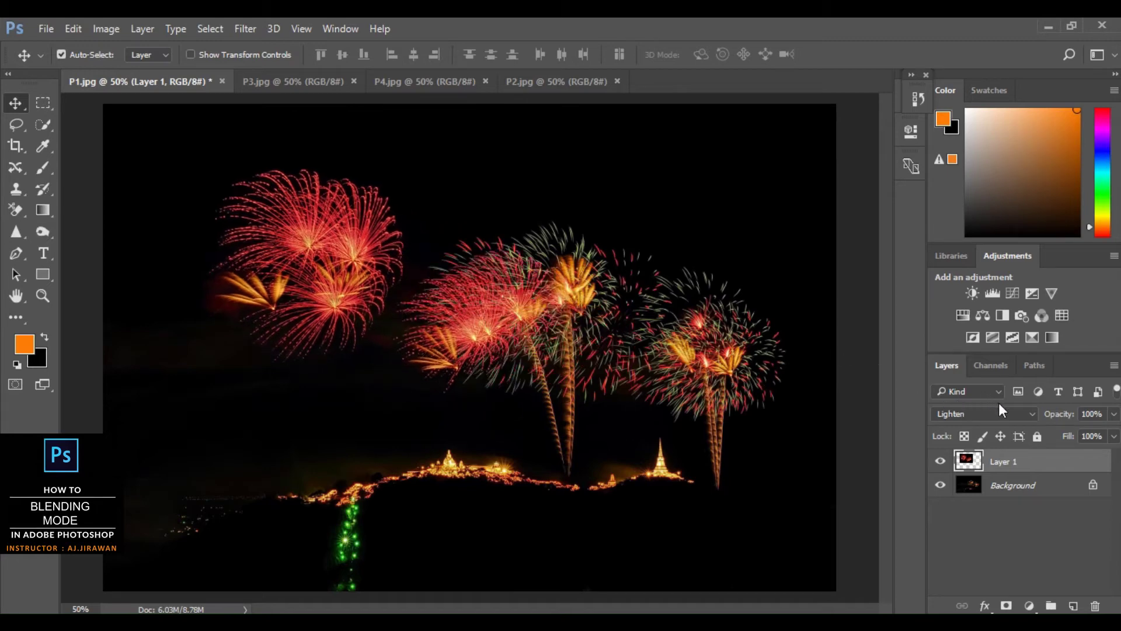
- Try Screen, Color Dodge, Linear Burn, Linear Dodge (Add) and Lighter Color on Layer 1 and restore its Lighten blending mode
{"action": "left_click", "coordinate": [1032, 413]}
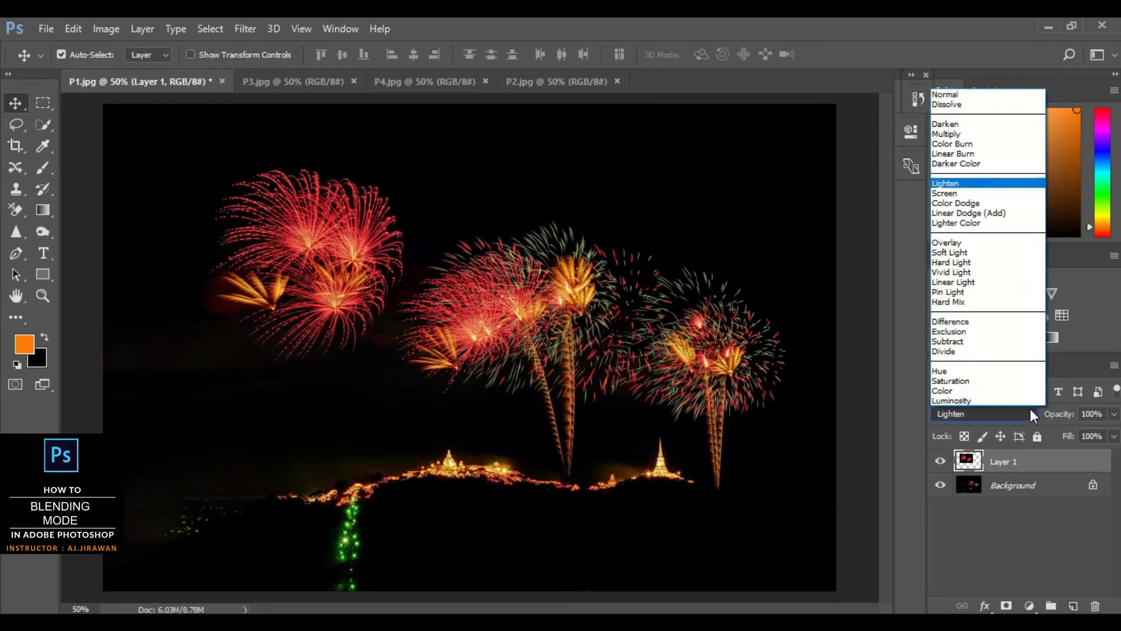
{"action": "left_click", "coordinate": [958, 193]}
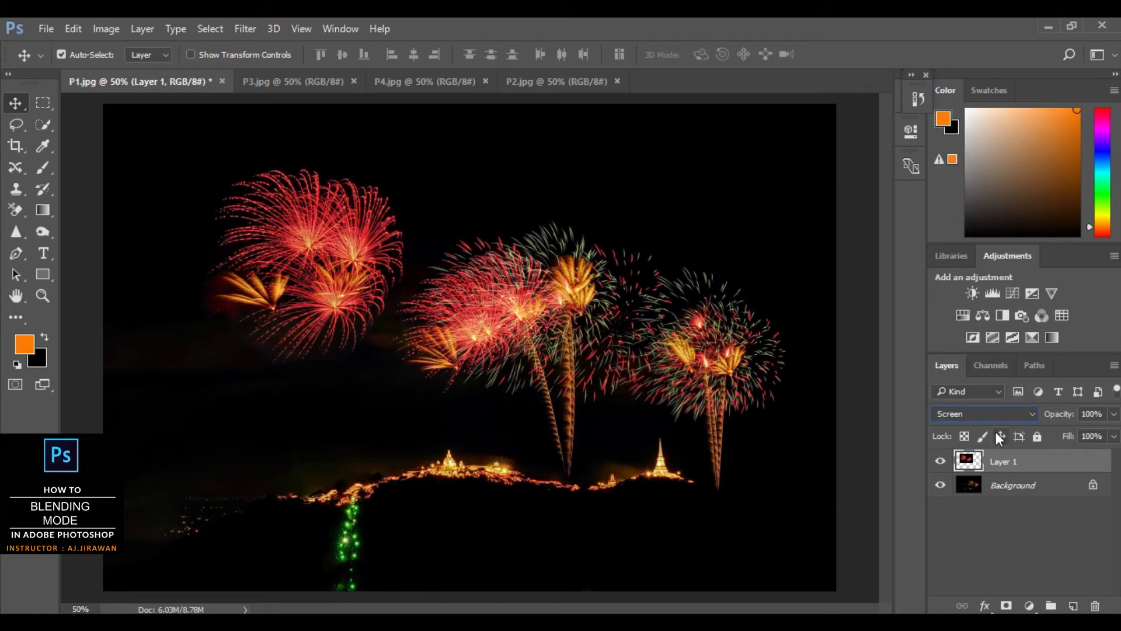
{"action": "left_click", "coordinate": [1011, 411]}
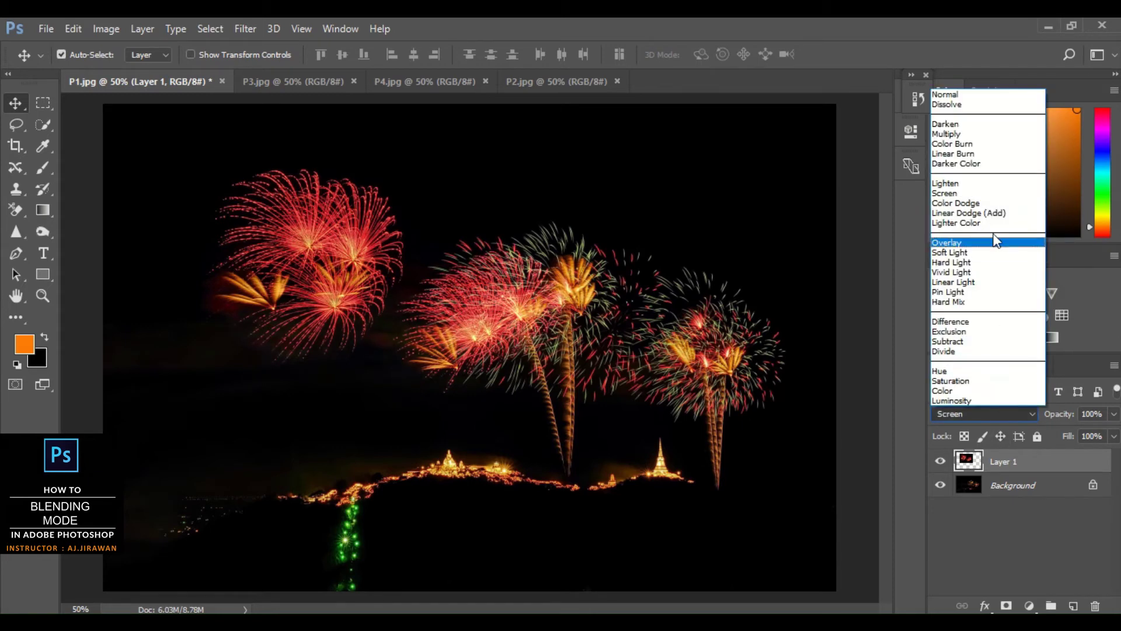
{"action": "left_click", "coordinate": [977, 200]}
{"action": "left_click", "coordinate": [1022, 414]}
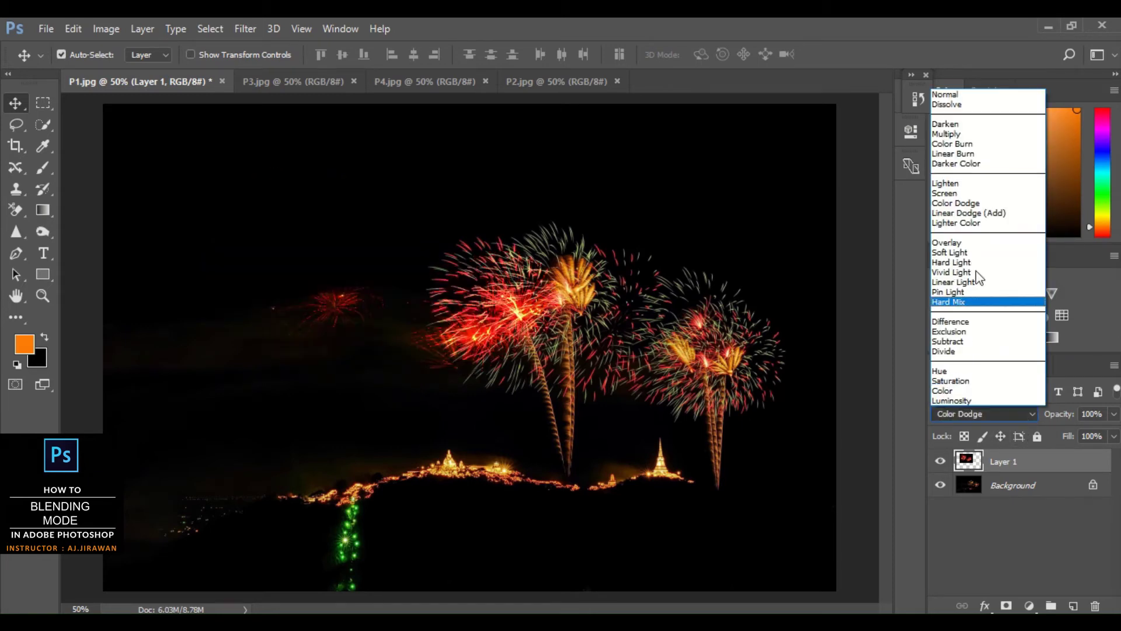
{"action": "left_click", "coordinate": [958, 155]}
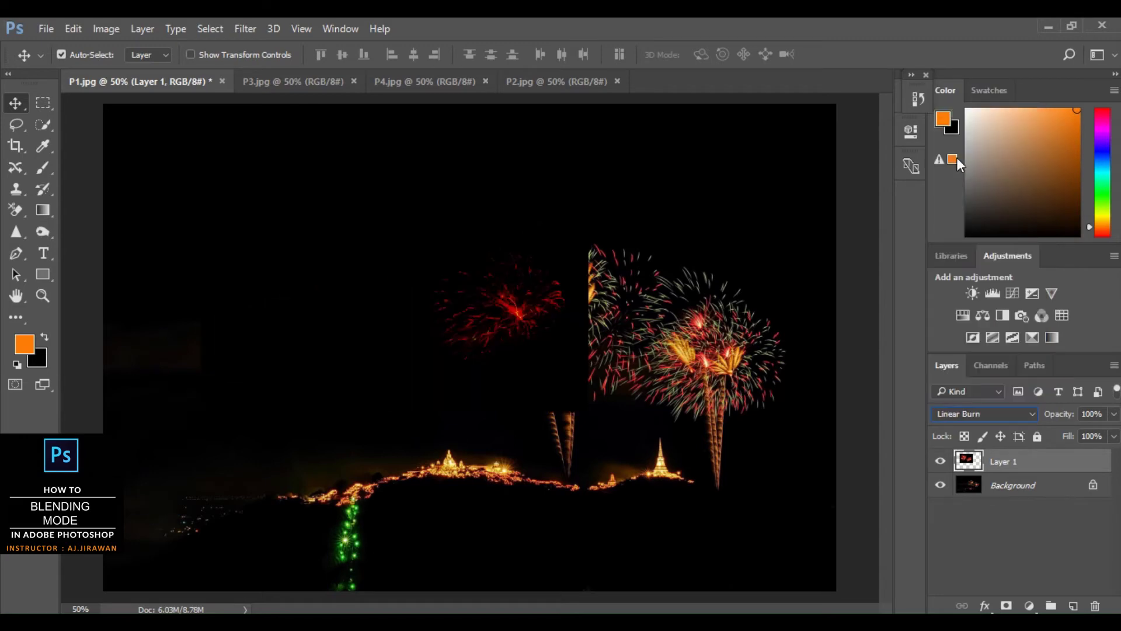
{"action": "left_click", "coordinate": [1016, 412]}
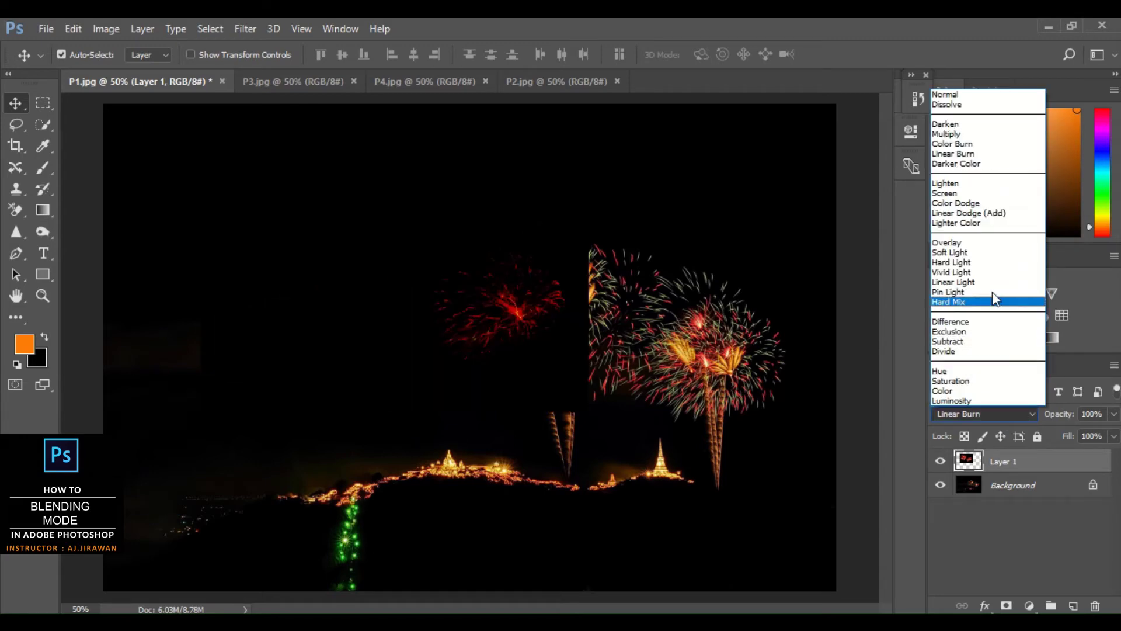
{"action": "left_click", "coordinate": [975, 213]}
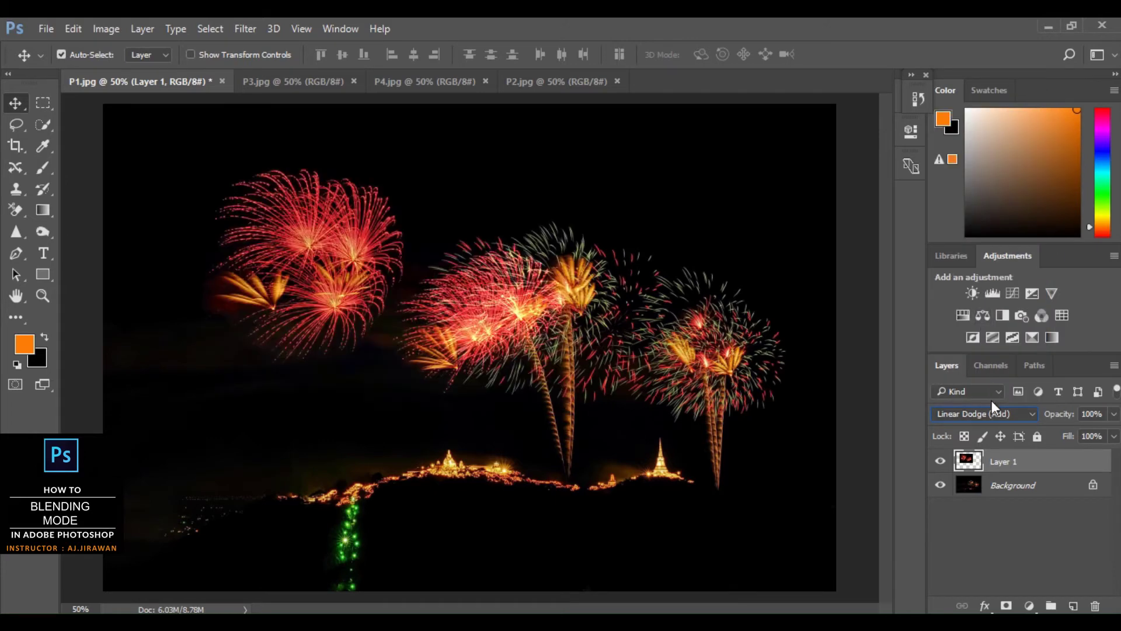
{"action": "left_click", "coordinate": [996, 414]}
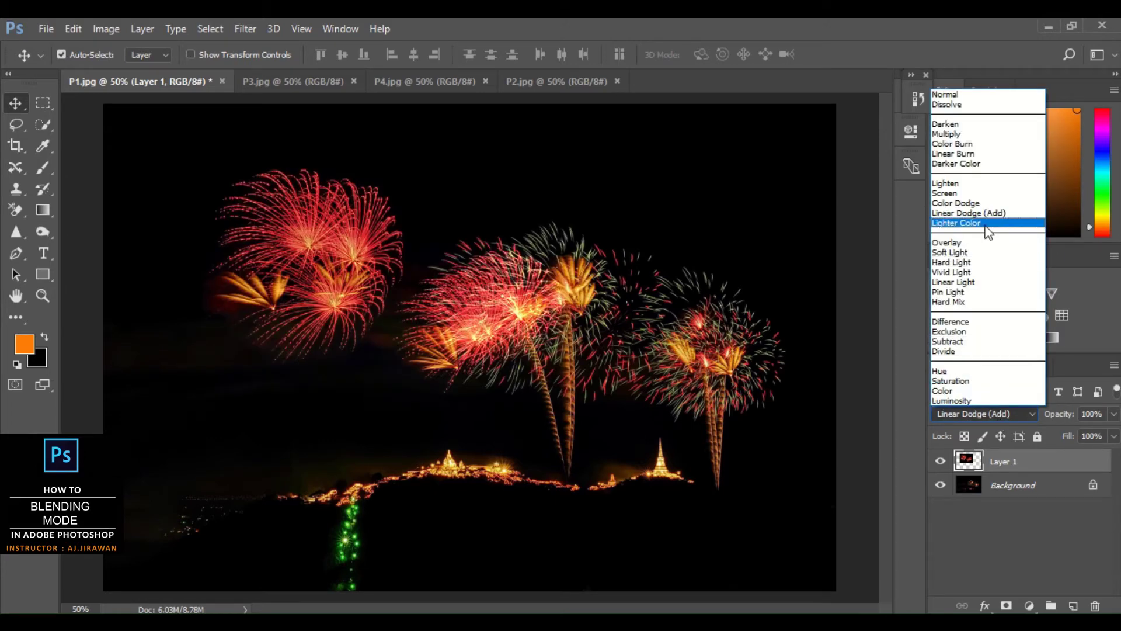
{"action": "left_click", "coordinate": [986, 224]}
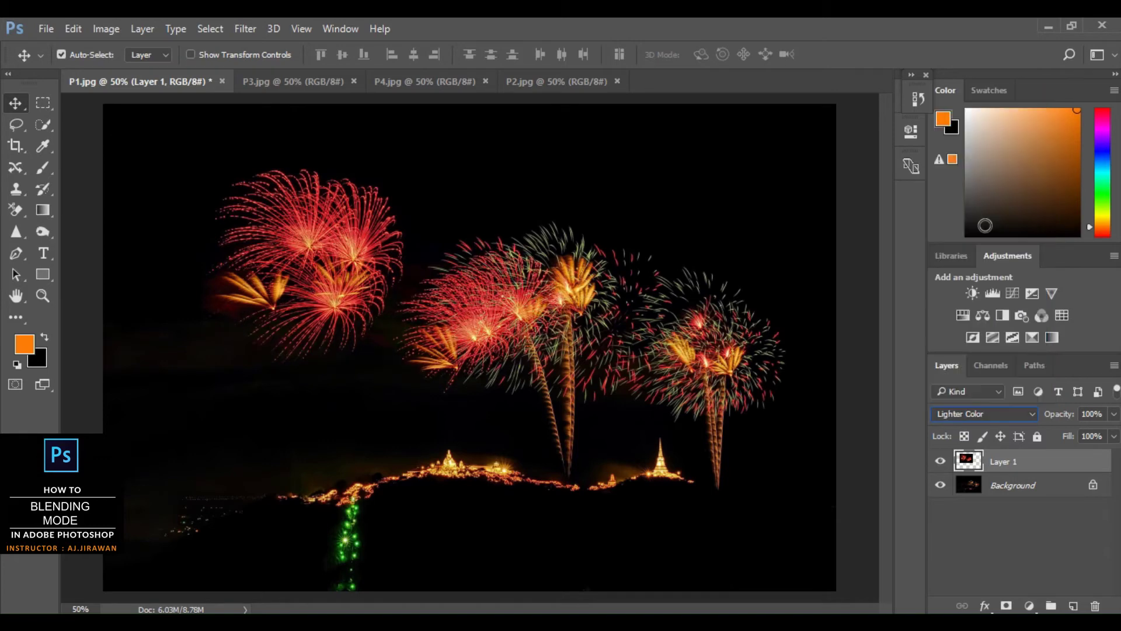
{"action": "left_click", "coordinate": [1025, 417]}
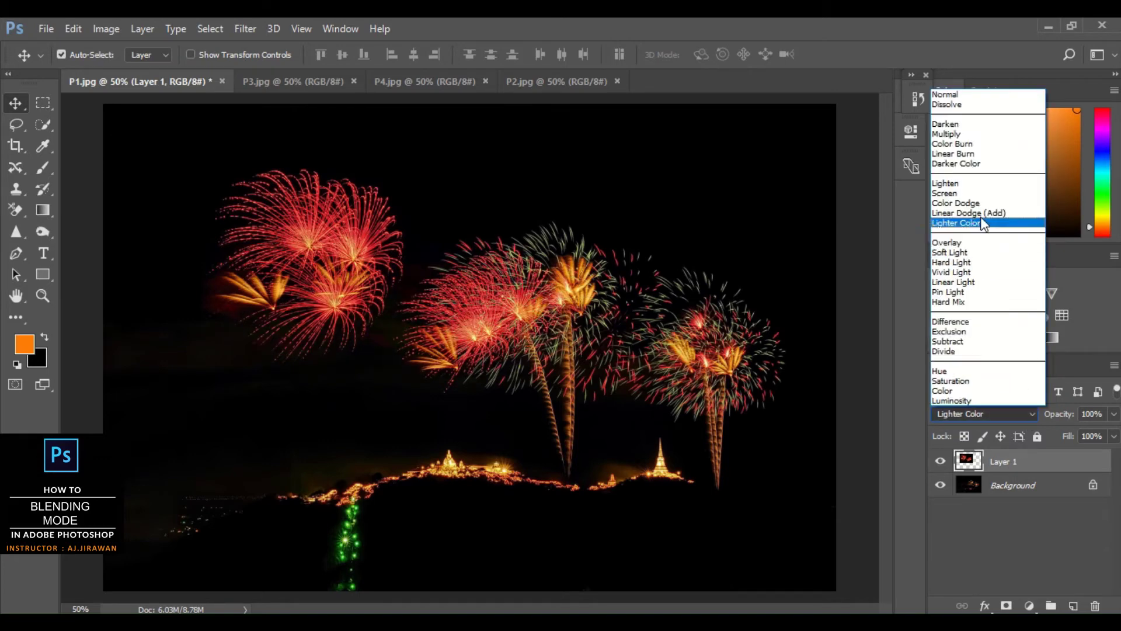
{"action": "left_click", "coordinate": [977, 184]}
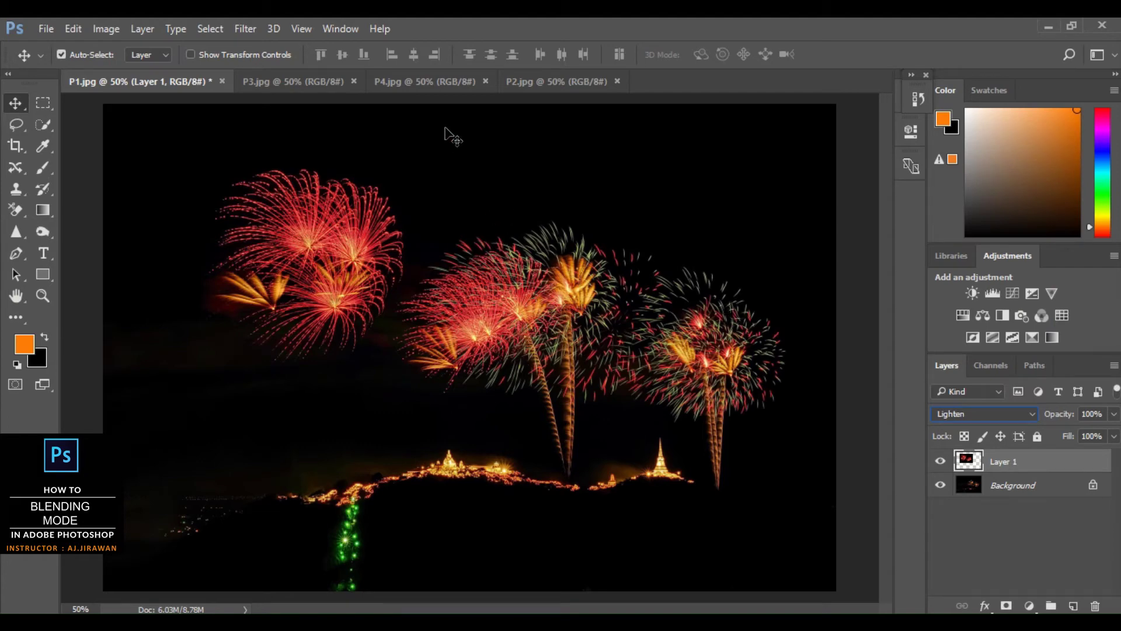
- Switch to the P4.jpg document
{"action": "left_click", "coordinate": [440, 79]}
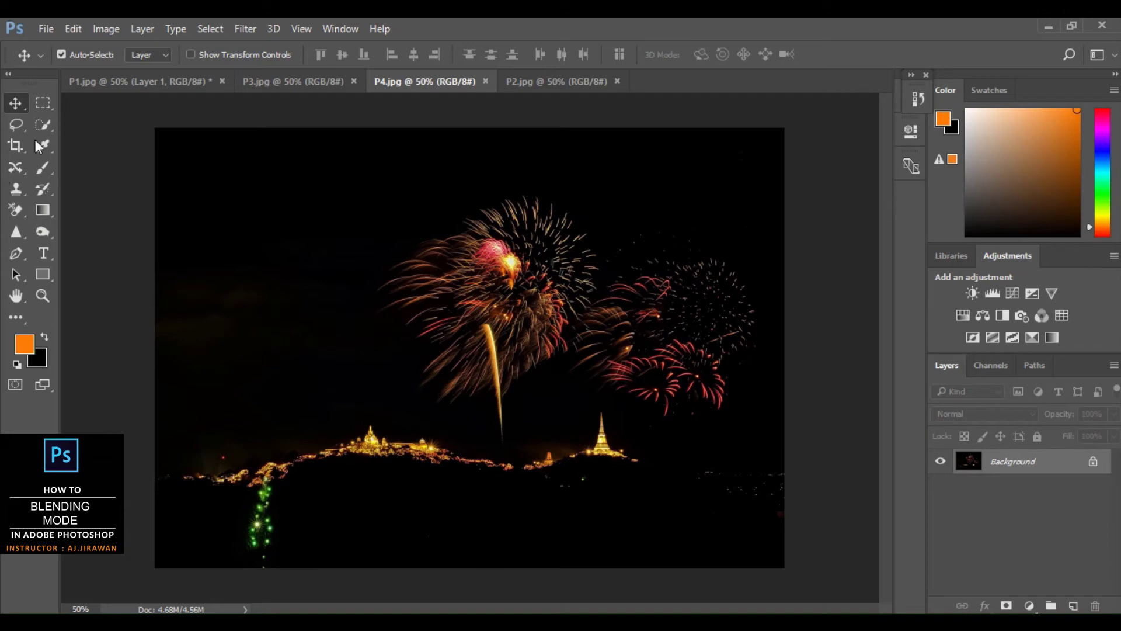
{"action": "left_click", "coordinate": [43, 102]}
{"action": "left_click_drag", "start_coordinate": [394, 186], "coordinate": [782, 434]}
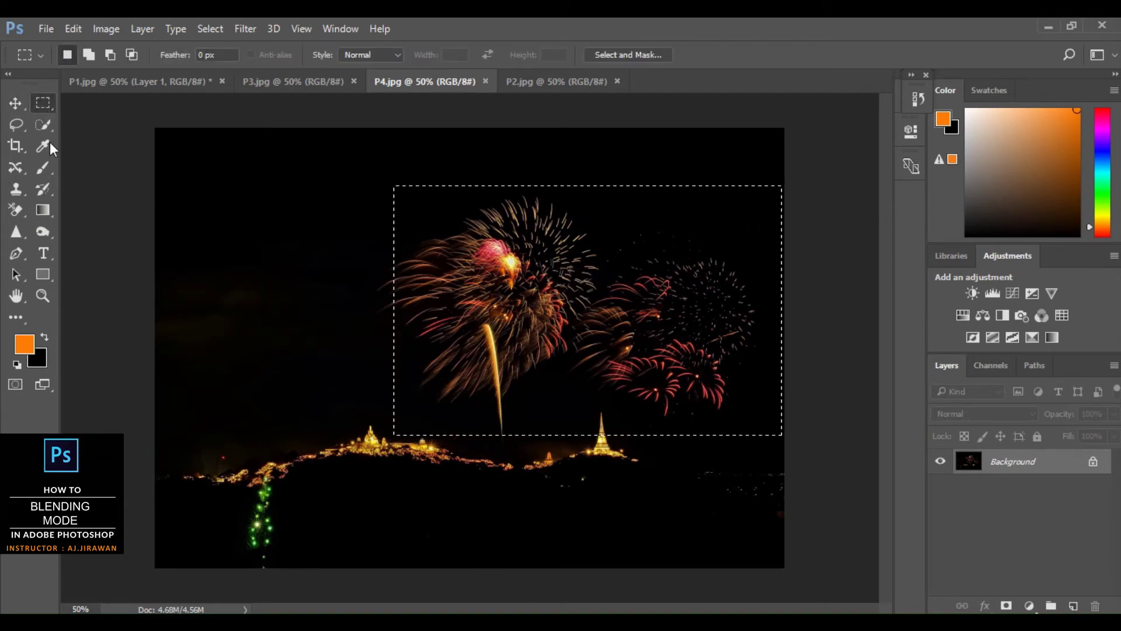
{"action": "key", "text": "ctrl+d"}
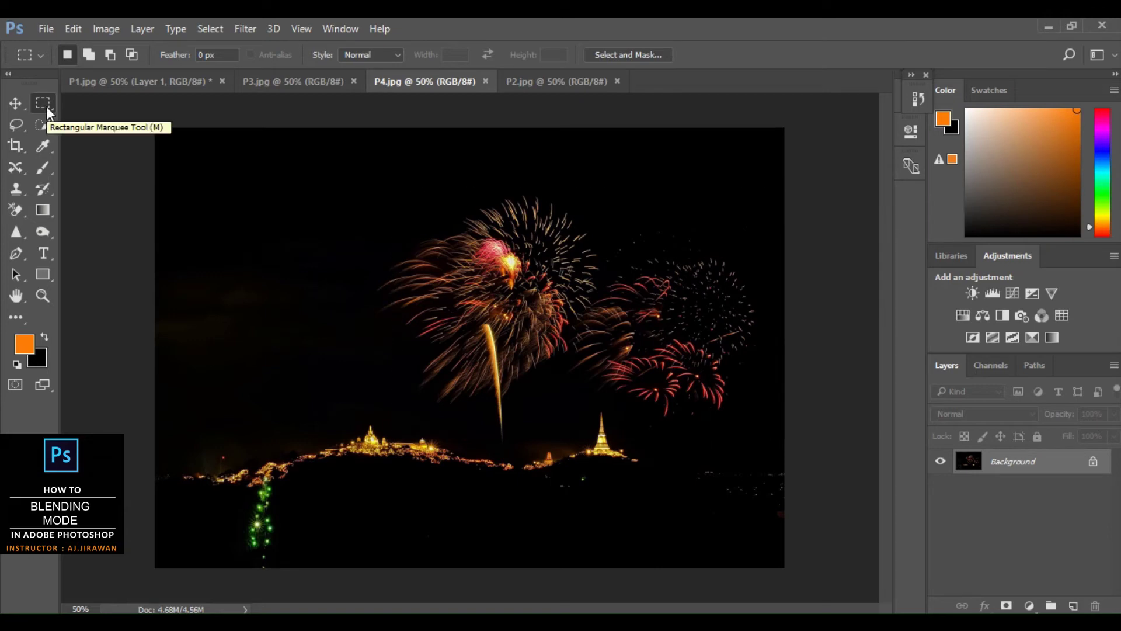
- Outline all the fireworks in P4.jpg, including the golden launch trail, with a freehand Lasso selection and copy them
{"action": "left_click", "coordinate": [15, 124]}
{"action": "right_click", "coordinate": [17, 126]}
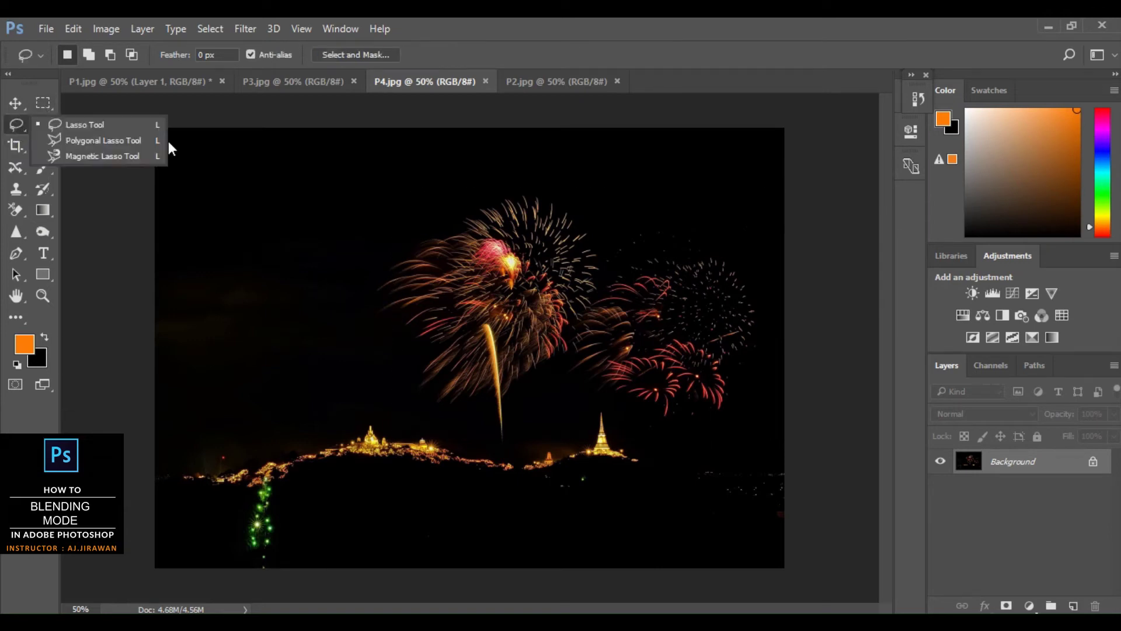
{"action": "left_click", "coordinate": [130, 124]}
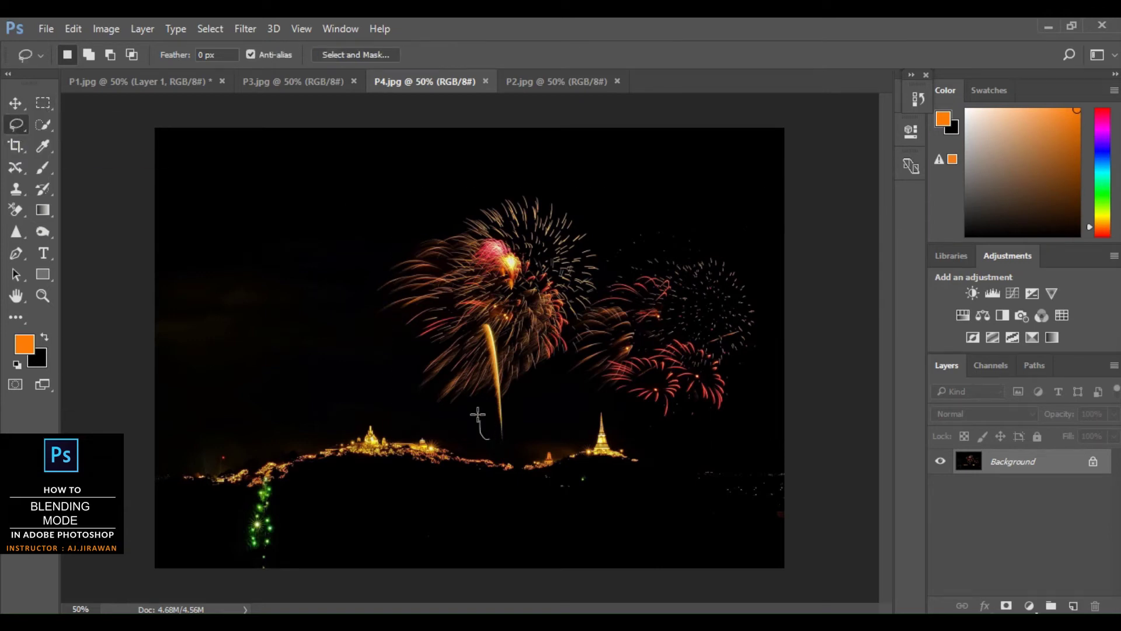
{"action": "mouse_move", "coordinate": [377, 316]}
{"action": "left_mouse_down"}
{"action": "mouse_move", "coordinate": [375, 239]}
{"action": "mouse_move", "coordinate": [430, 200]}
{"action": "mouse_move", "coordinate": [508, 177]}
{"action": "mouse_move", "coordinate": [574, 201]}
{"action": "mouse_move", "coordinate": [606, 237]}
{"action": "mouse_move", "coordinate": [709, 240]}
{"action": "mouse_move", "coordinate": [732, 267]}
{"action": "left_mouse_up"}
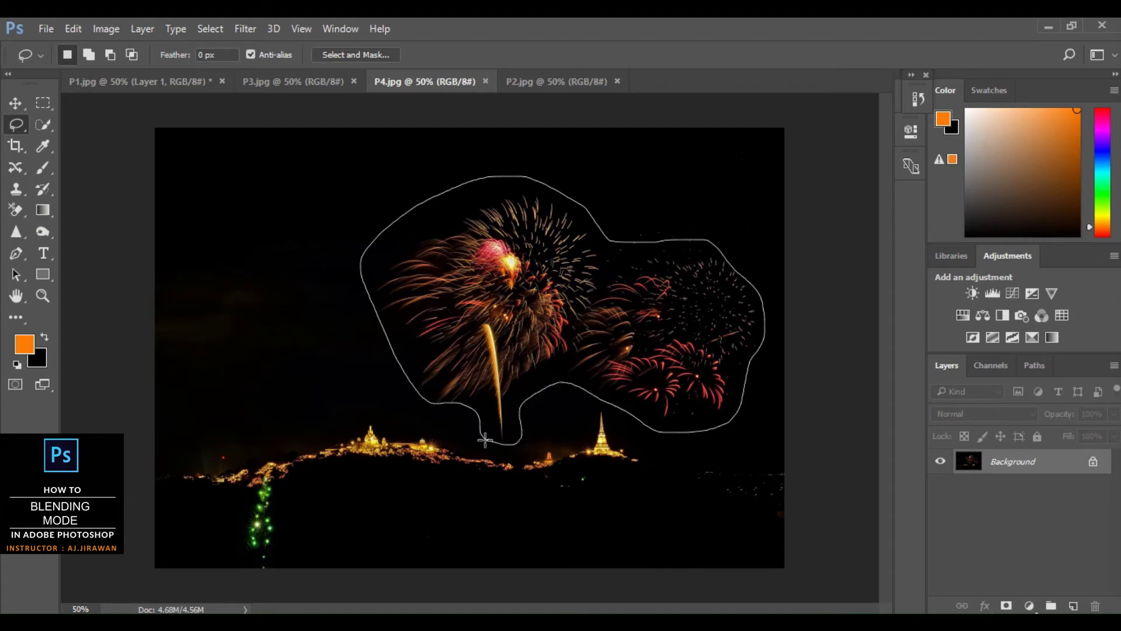
{"action": "left_click_drag", "start_coordinate": [485, 439], "coordinate": [486, 440]}
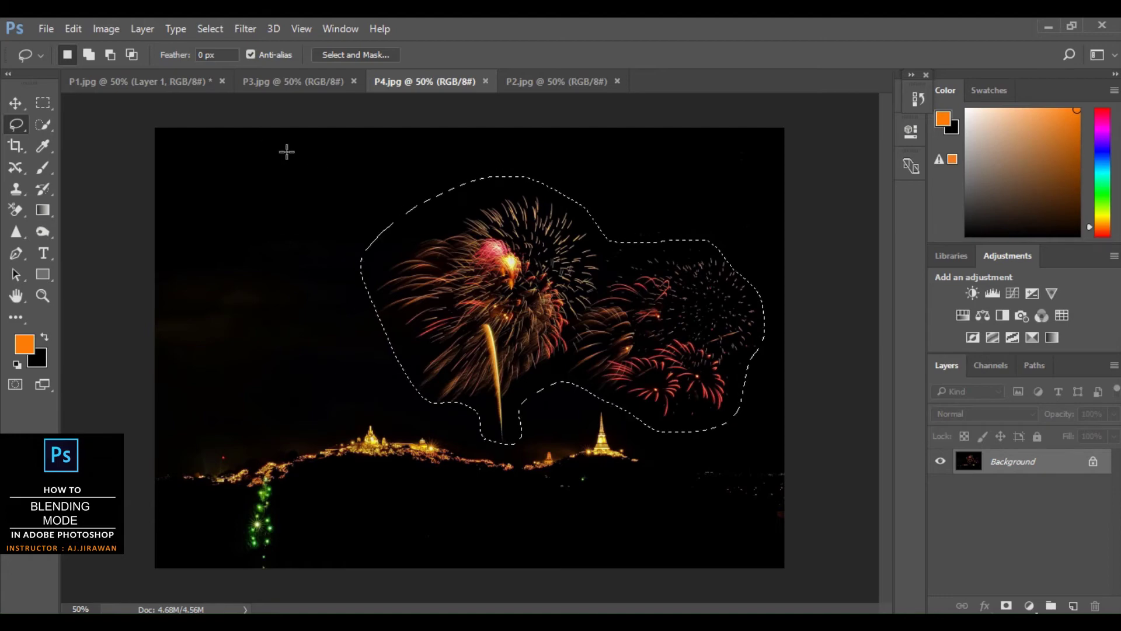
- Paste the copied P4.jpg fireworks into P1.jpg as a new layer and move them up into the sky
{"action": "left_click", "coordinate": [164, 81]}
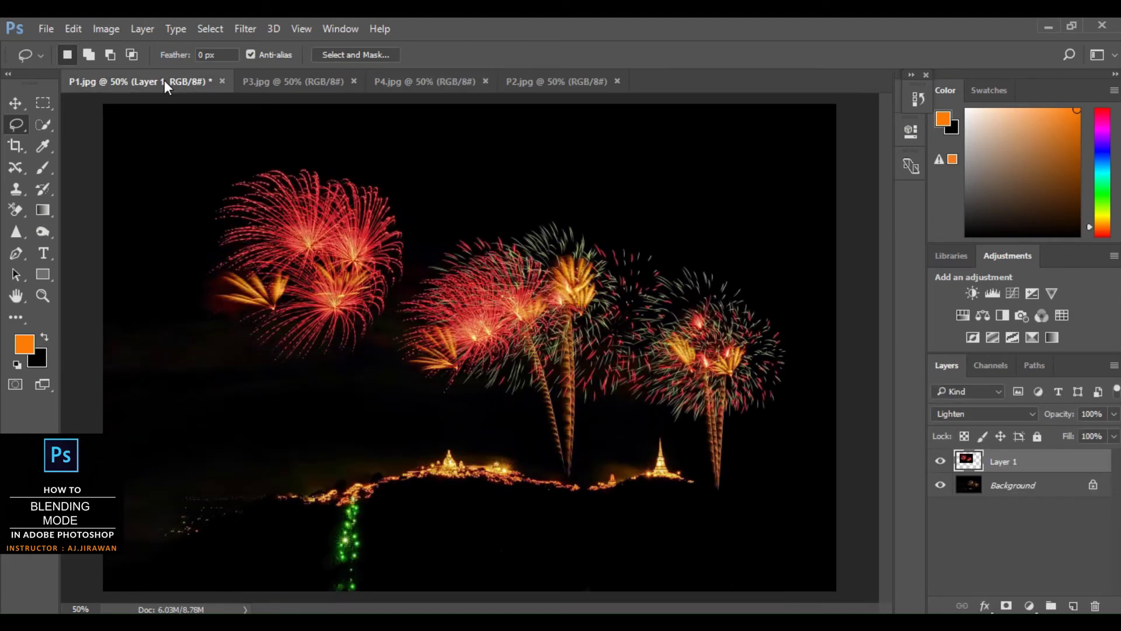
{"action": "key", "text": "ctrl+v"}
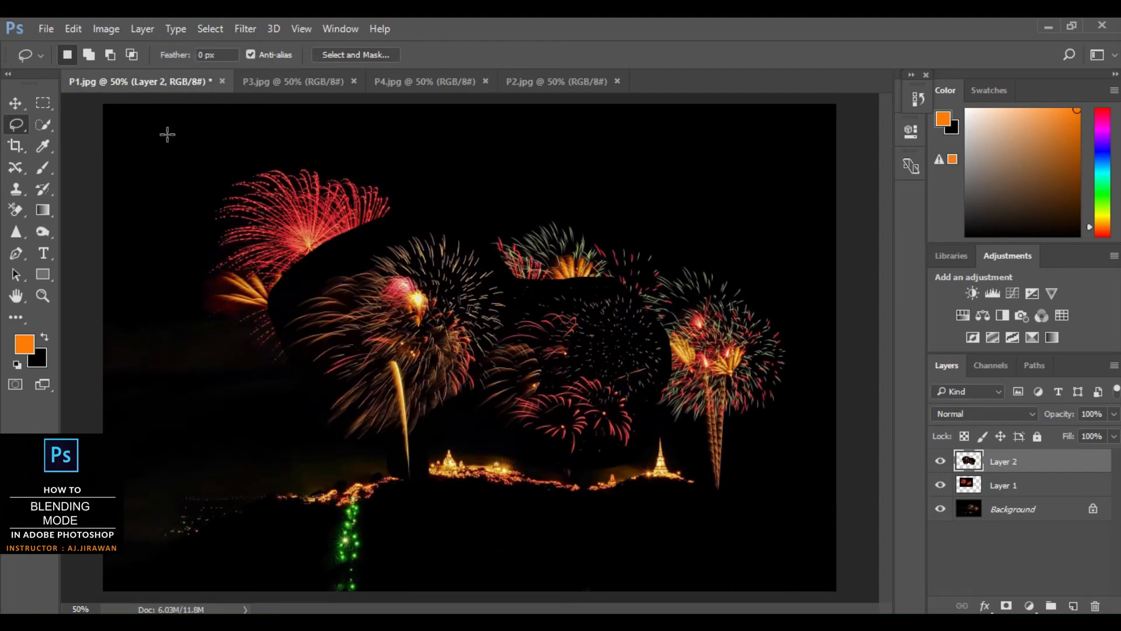
{"action": "left_click", "coordinate": [16, 103]}
{"action": "left_click_drag", "start_coordinate": [523, 358], "coordinate": [527, 296]}
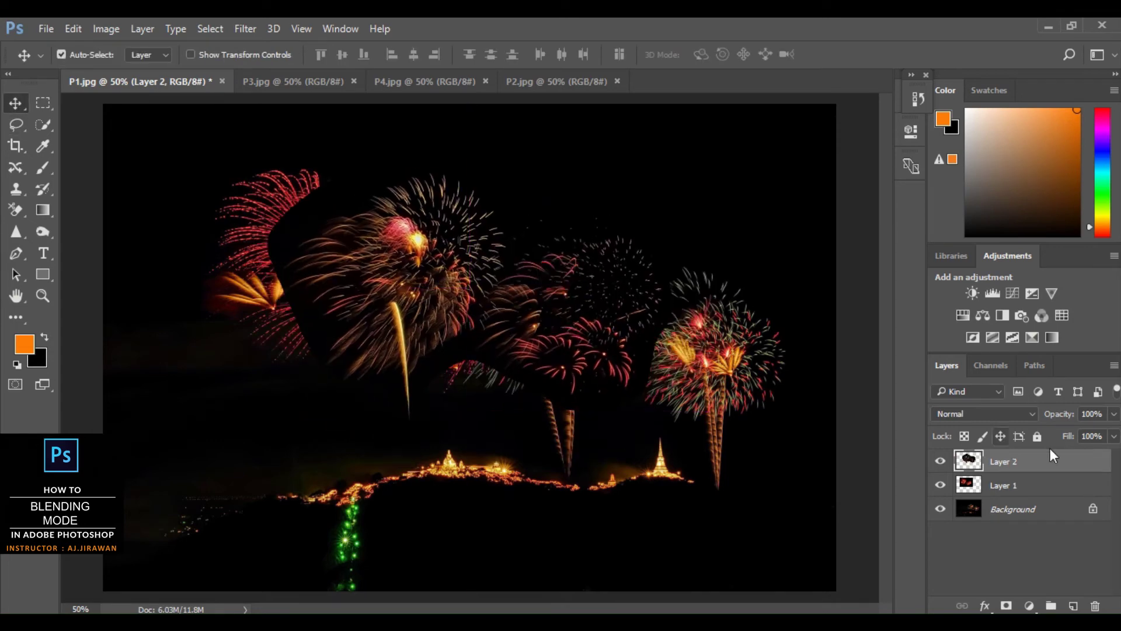
- Set Layer 2's blending mode to Lighten and move its fireworks down and left until the golden trail meets the lit hillside
{"action": "left_click", "coordinate": [1035, 415]}
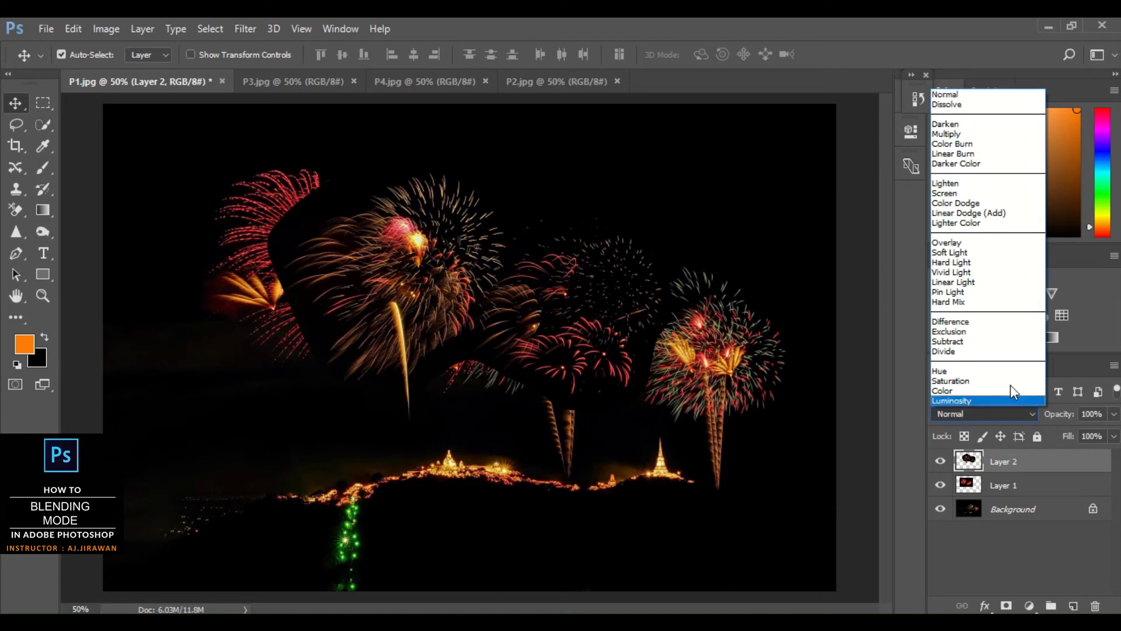
{"action": "left_click", "coordinate": [974, 185]}
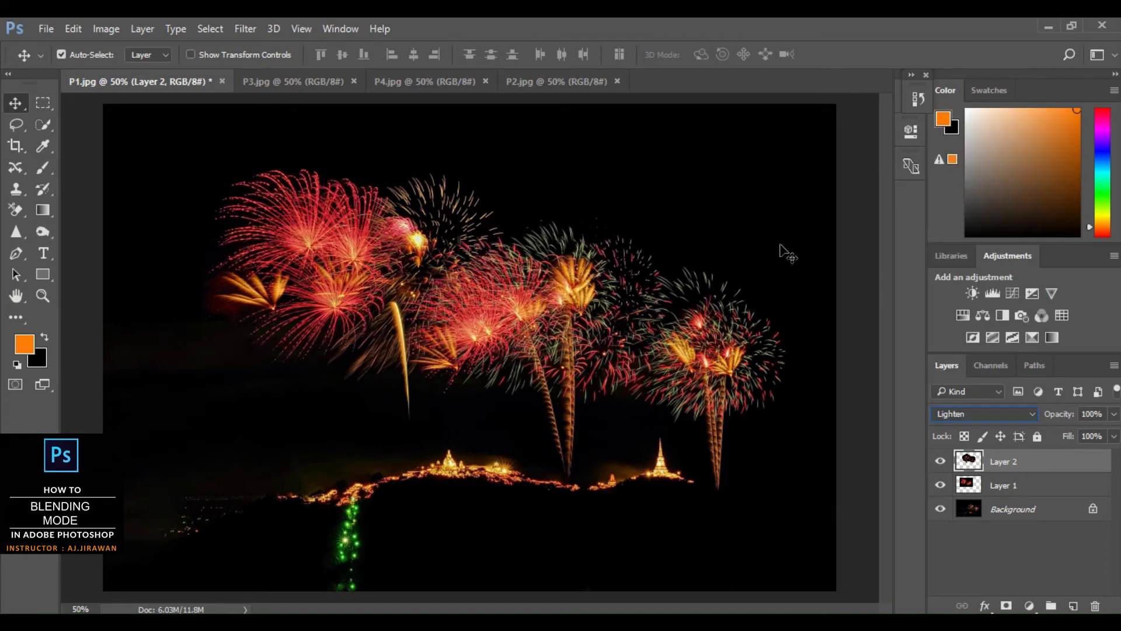
{"action": "left_click_drag", "start_coordinate": [470, 241], "coordinate": [342, 403]}
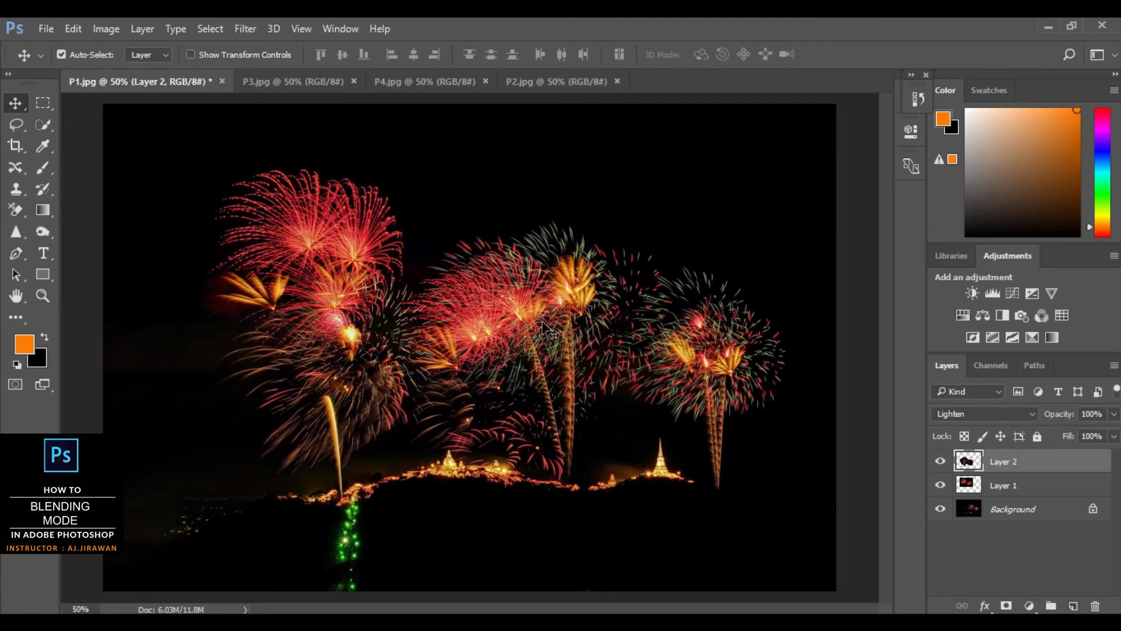
- Switch to P3.jpg, outline both orange-and-green firework bursts with a freehand Lasso selection and copy them
{"action": "left_click", "coordinate": [586, 76]}
{"action": "left_click", "coordinate": [431, 83]}
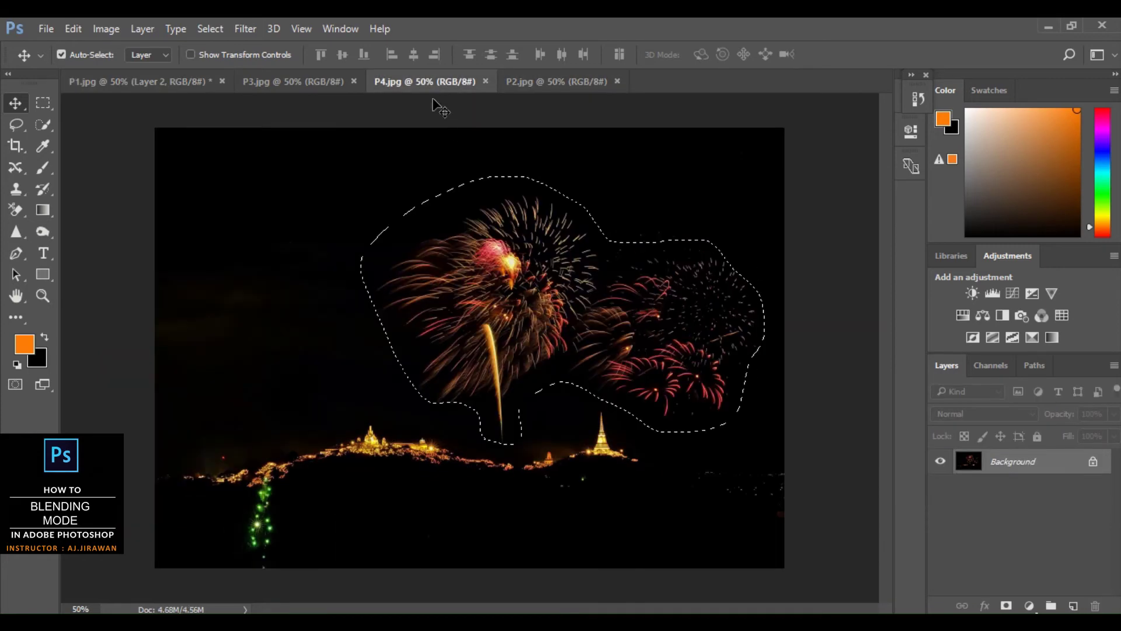
{"action": "left_click", "coordinate": [313, 88]}
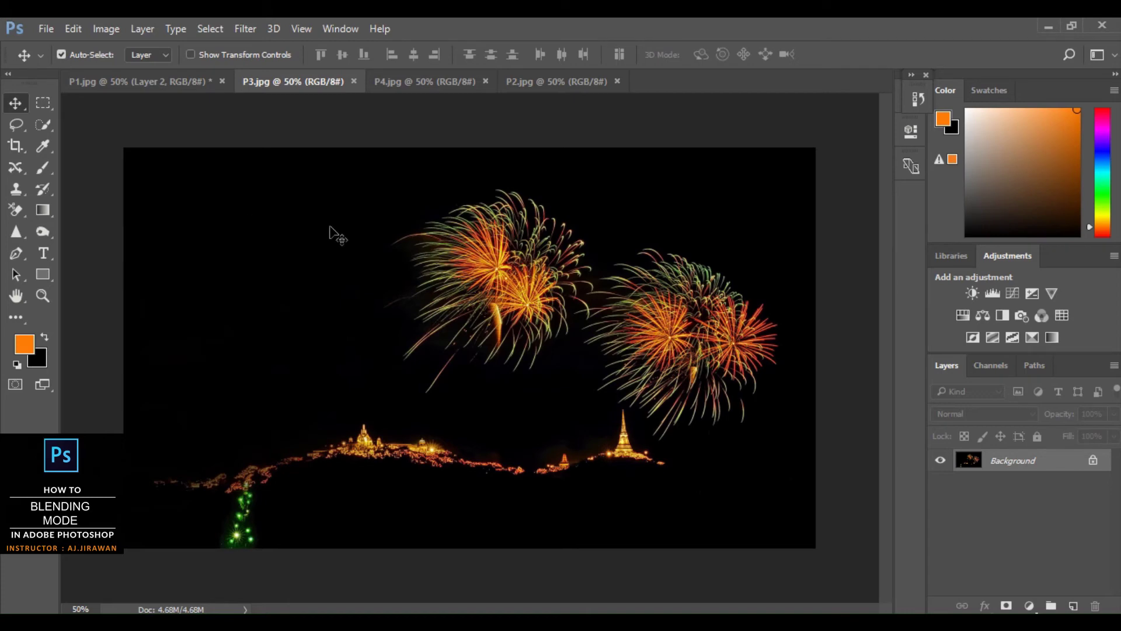
{"action": "left_click", "coordinate": [18, 127]}
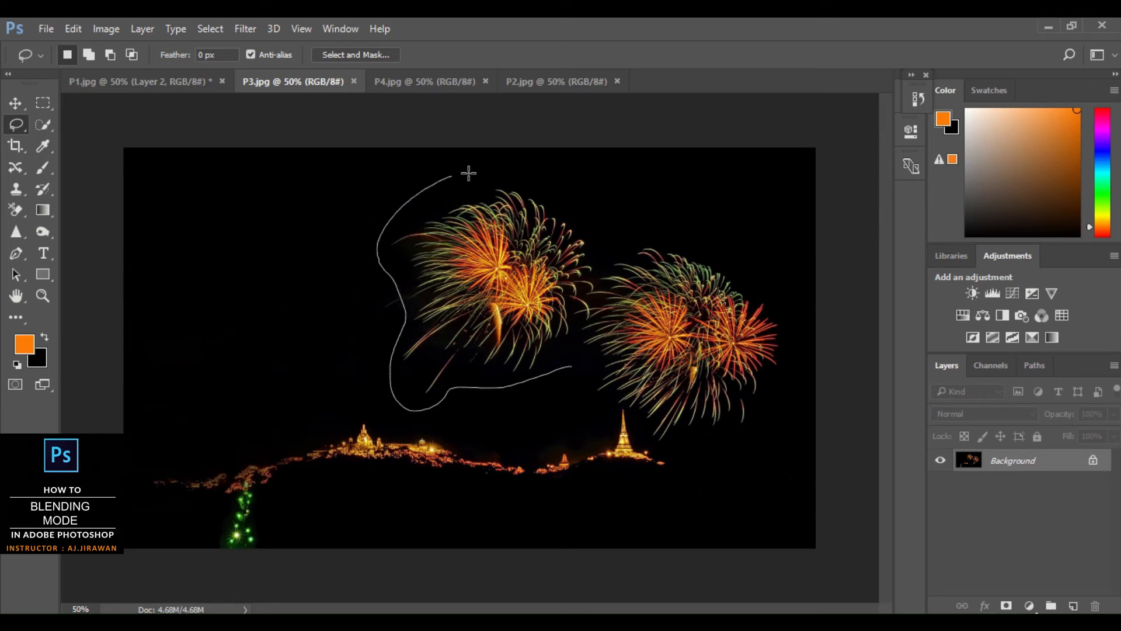
{"action": "mouse_move", "coordinate": [566, 188]}
{"action": "left_mouse_down"}
{"action": "mouse_move", "coordinate": [609, 237]}
{"action": "mouse_move", "coordinate": [655, 224]}
{"action": "mouse_move", "coordinate": [746, 249]}
{"action": "left_mouse_up"}
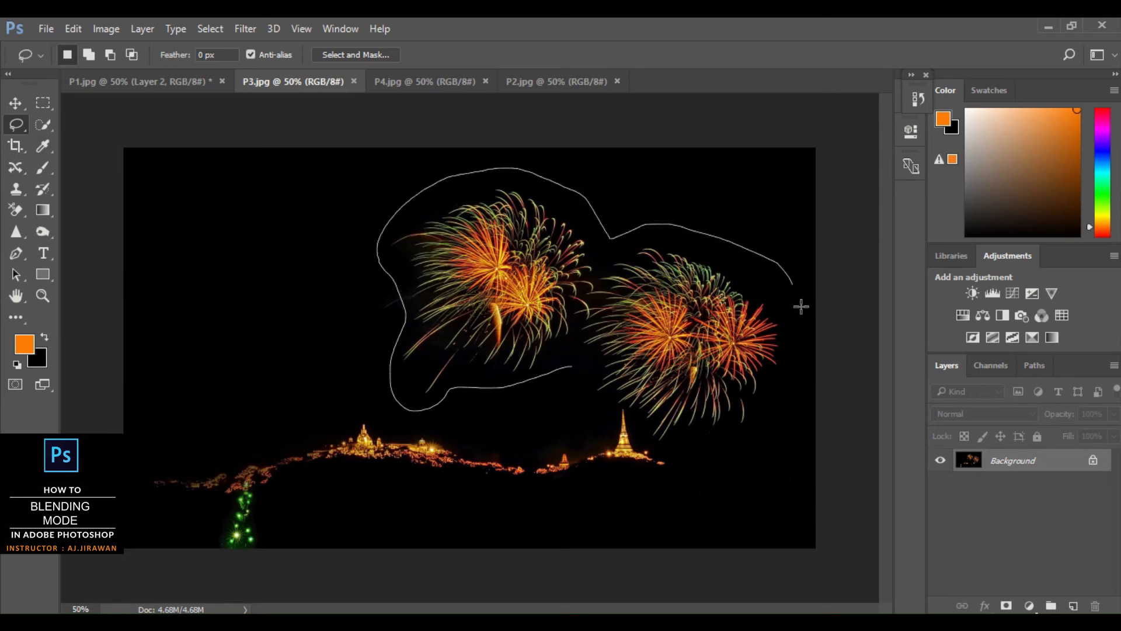
{"action": "left_click_drag", "start_coordinate": [801, 306], "coordinate": [790, 380]}
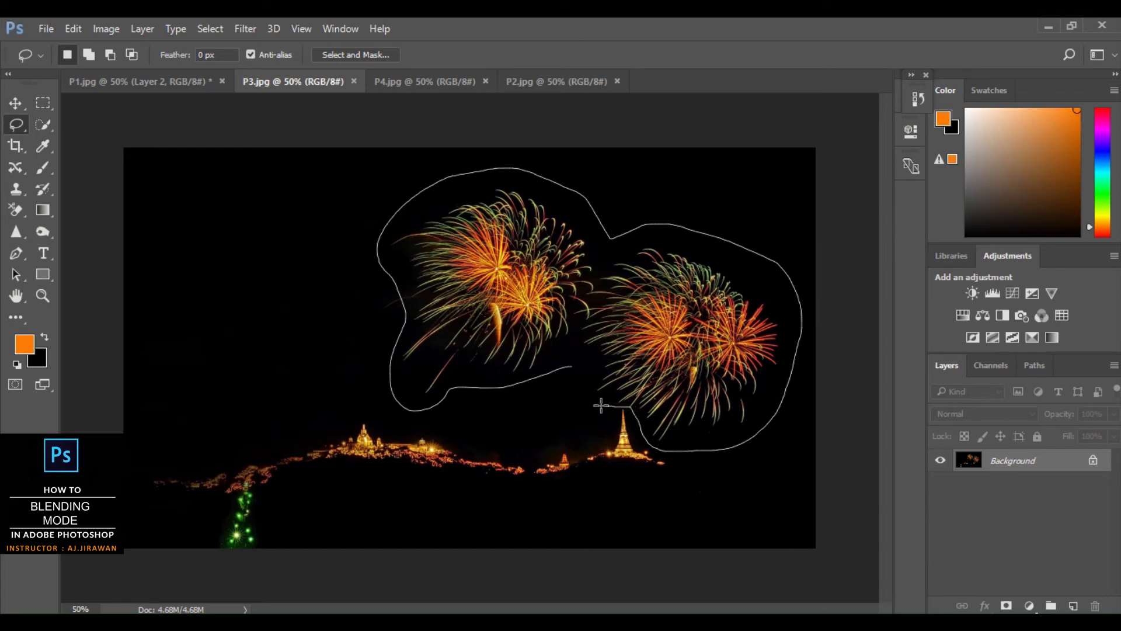
{"action": "left_click_drag", "start_coordinate": [567, 363], "coordinate": [569, 364]}
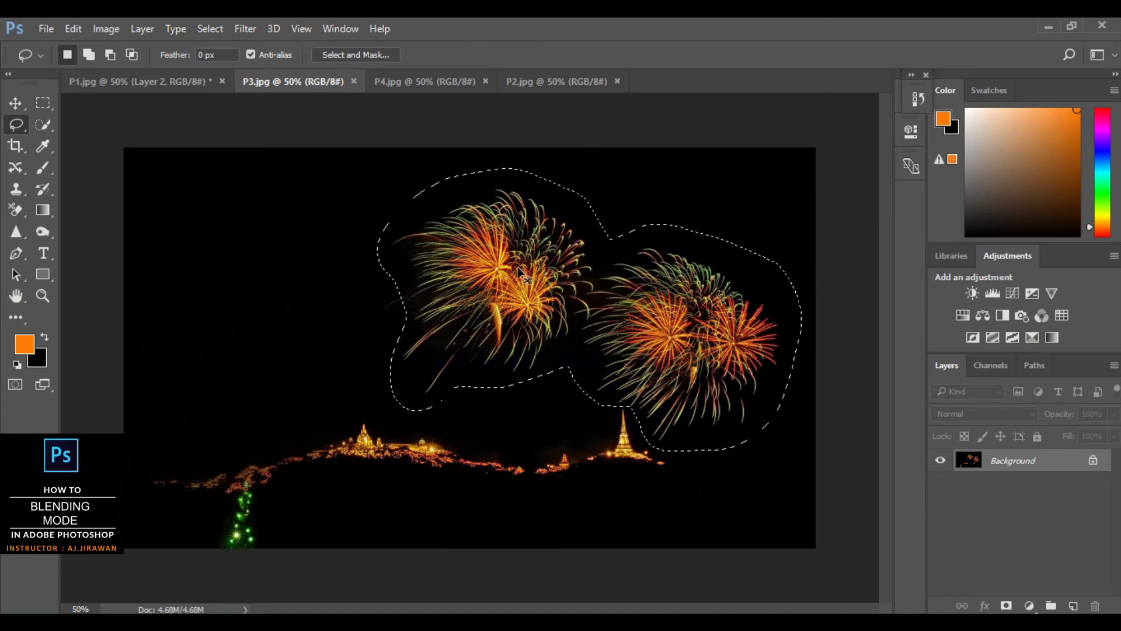
- Paste the copied P3.jpg fireworks into P1.jpg as a new layer and set its blending mode to Lighten
{"action": "left_click", "coordinate": [114, 83]}
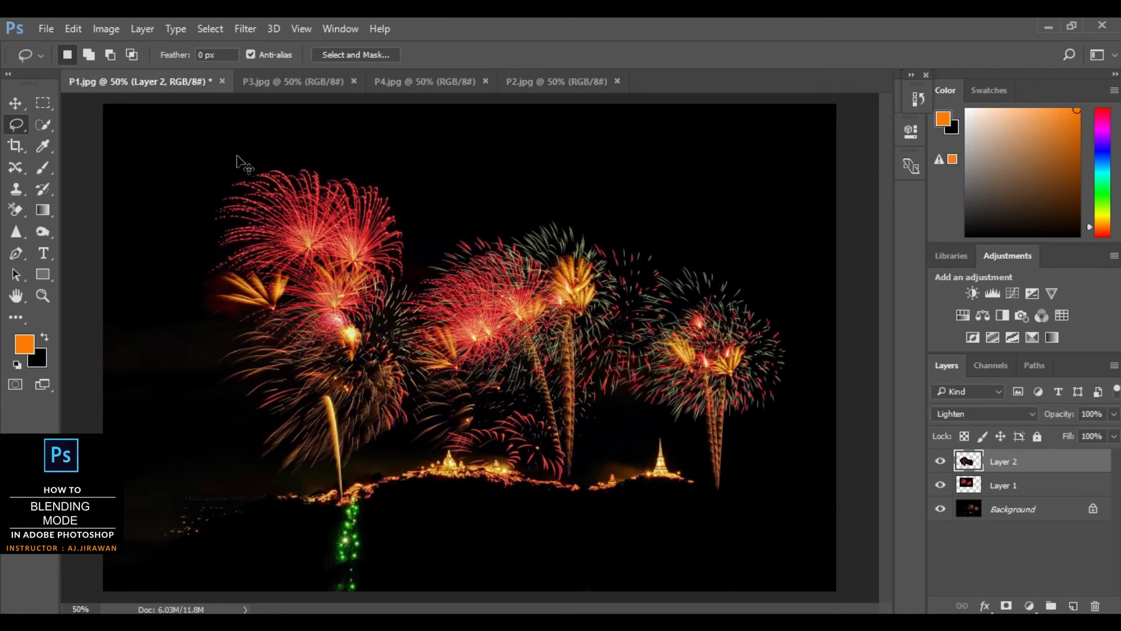
{"action": "key", "text": "ctrl+v"}
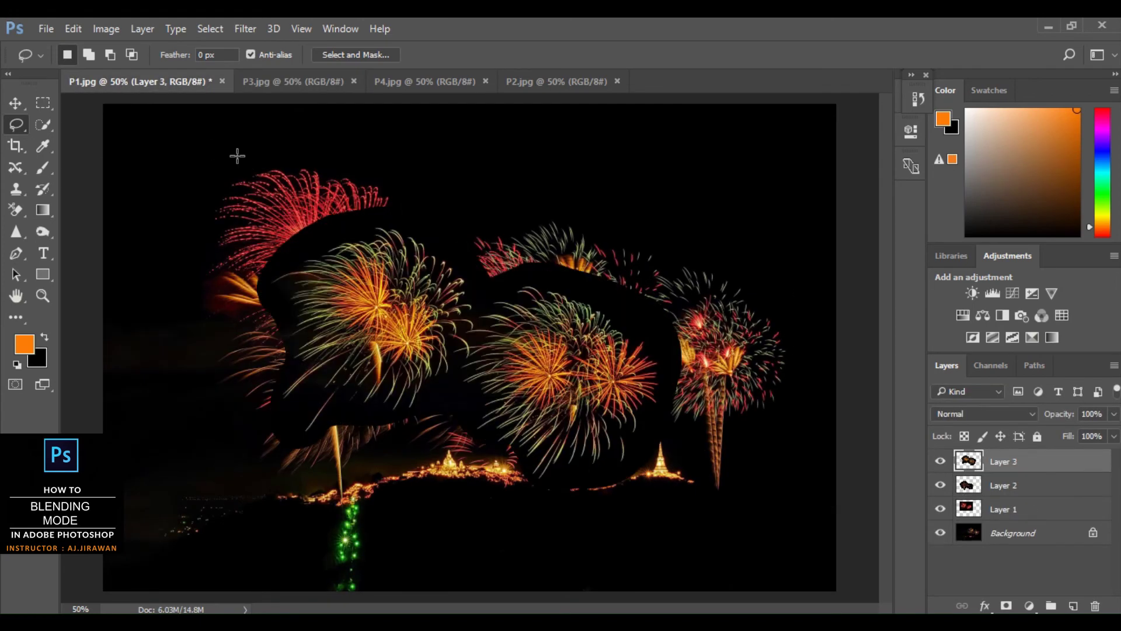
{"action": "left_click", "coordinate": [1035, 413]}
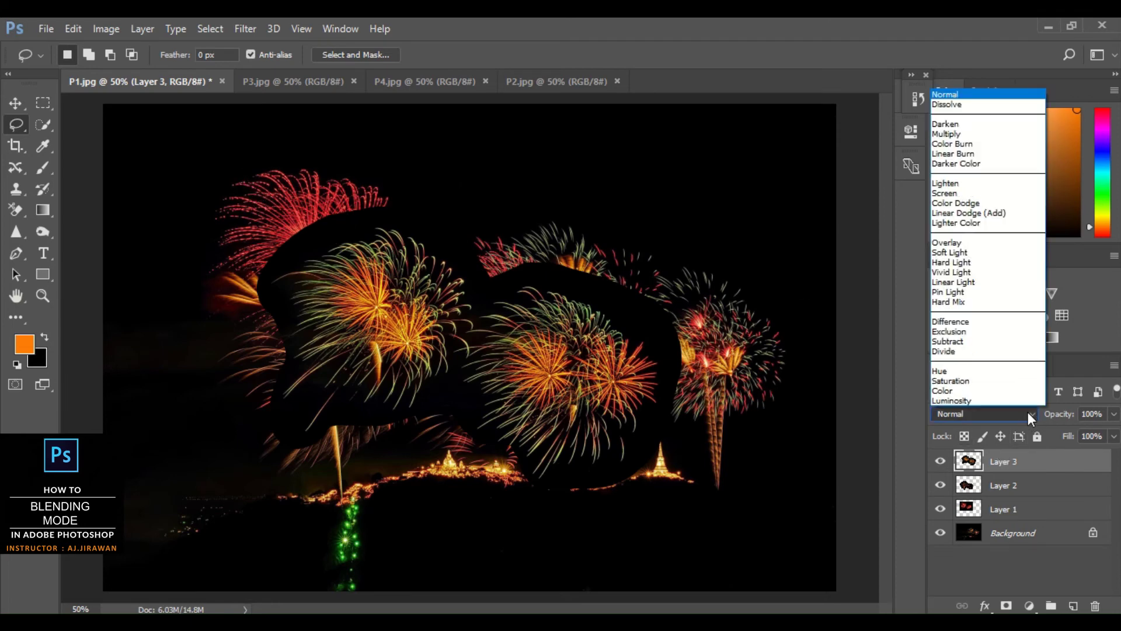
{"action": "left_click", "coordinate": [996, 185]}
{"action": "left_click", "coordinate": [16, 103]}
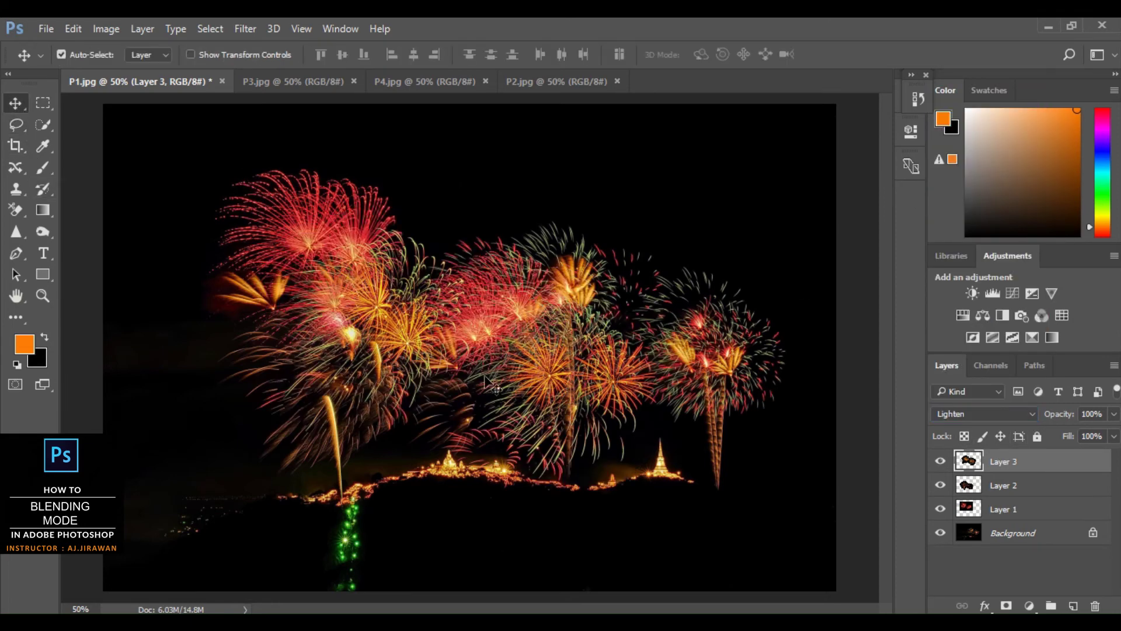
- Try placing Layer 3's orange-and-green fireworks in the upper-right sky and Layer 2's golden-trail fireworks in the upper-left sky
{"action": "left_click_drag", "start_coordinate": [489, 384], "coordinate": [257, 216]}
{"action": "key", "text": "ctrl+minus"}
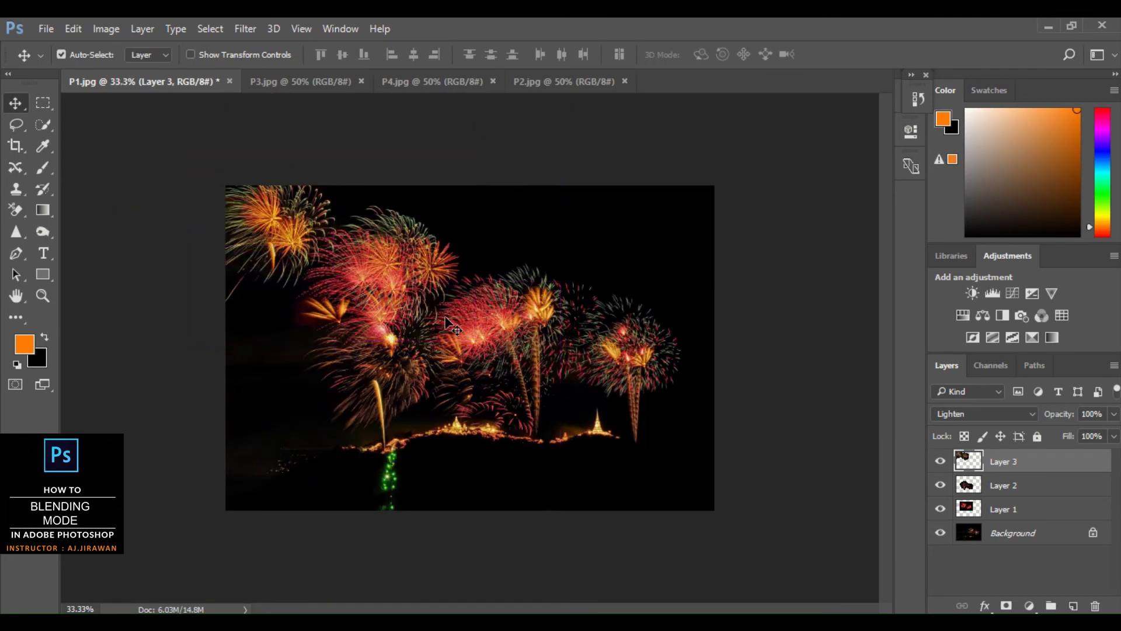
{"action": "left_click_drag", "start_coordinate": [396, 271], "coordinate": [633, 276]}
{"action": "left_click_drag", "start_coordinate": [428, 383], "coordinate": [296, 275]}
{"action": "left_click_drag", "start_coordinate": [379, 303], "coordinate": [375, 333]}
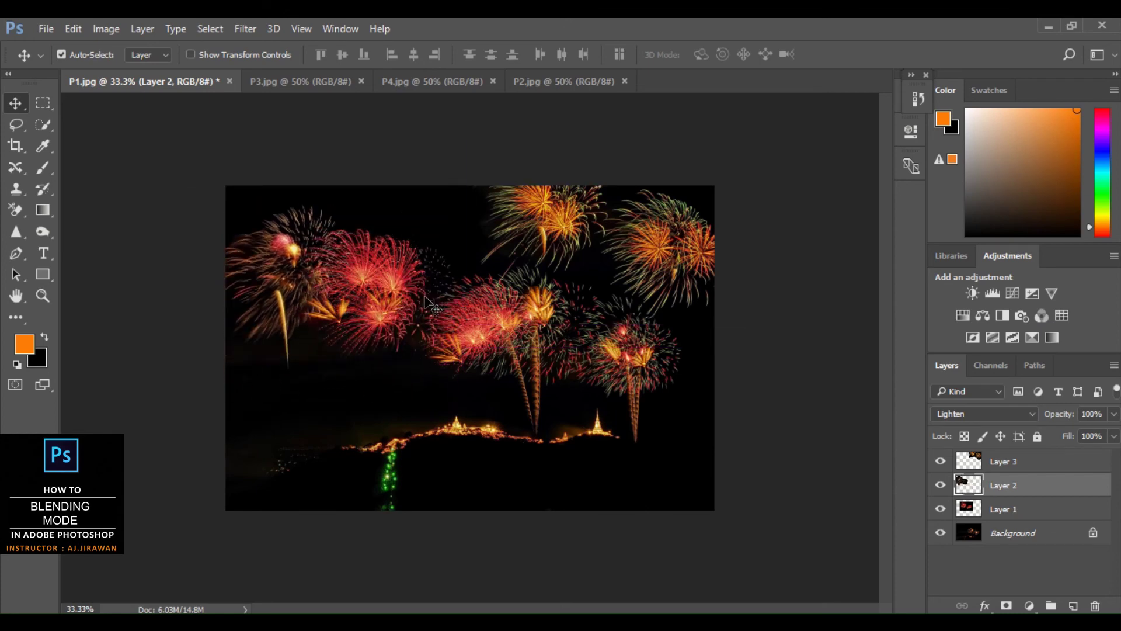
- Rearrange the sky with Layer 3's orange-and-green bursts on the upper left and Layer 1's red bursts on the upper right
{"action": "left_click_drag", "start_coordinate": [511, 240], "coordinate": [286, 350]}
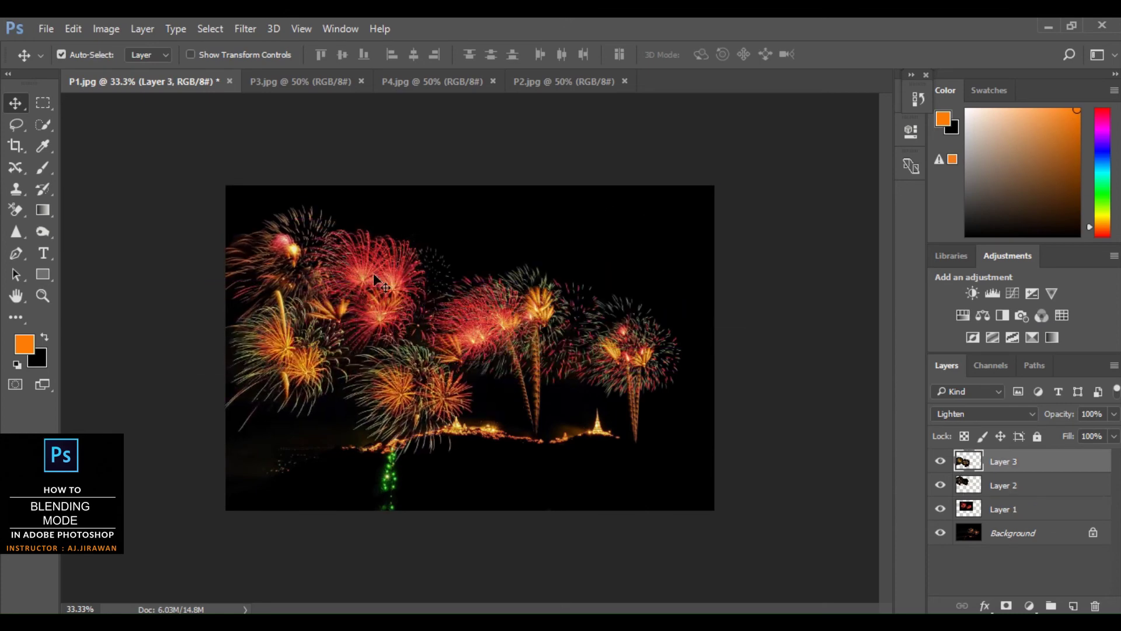
{"action": "left_click_drag", "start_coordinate": [377, 272], "coordinate": [320, 310]}
{"action": "left_click_drag", "start_coordinate": [403, 286], "coordinate": [585, 222]}
- Move Layer 2's golden-trail fireworks low over the hillside and scale them down so the trail ends at the lit ridge
{"action": "left_click_drag", "start_coordinate": [325, 379], "coordinate": [457, 375]}
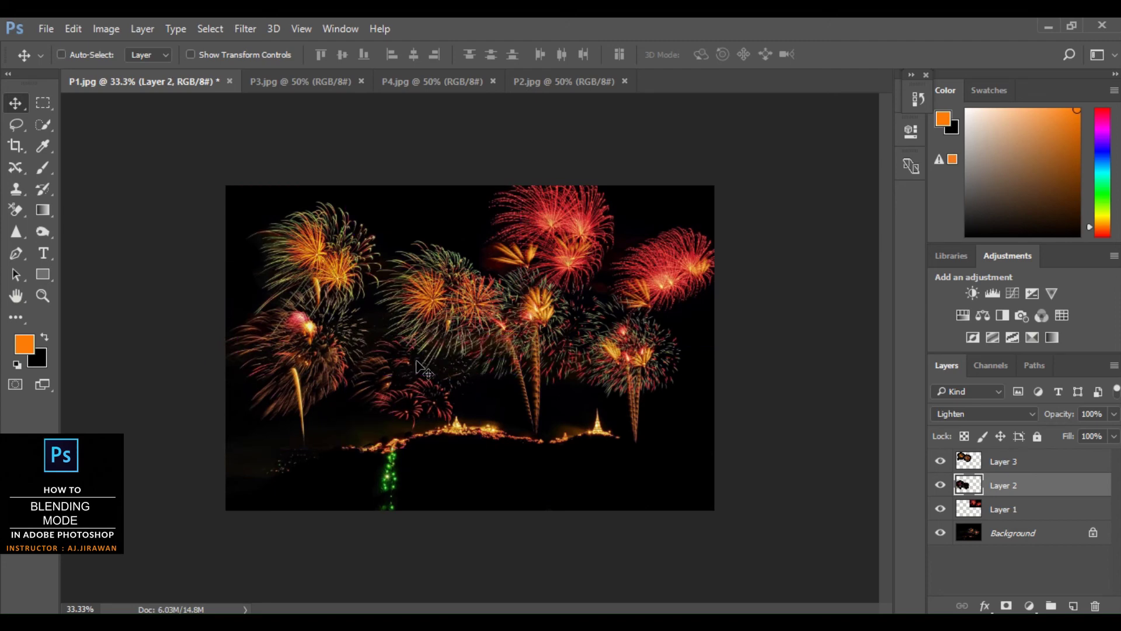
{"action": "key", "text": "ctrl+t"}
{"action": "left_click_drag", "start_coordinate": [210, 270], "coordinate": [286, 320]}
{"action": "left_click_drag", "start_coordinate": [428, 378], "coordinate": [430, 366]}
{"action": "key", "text": "Return"}
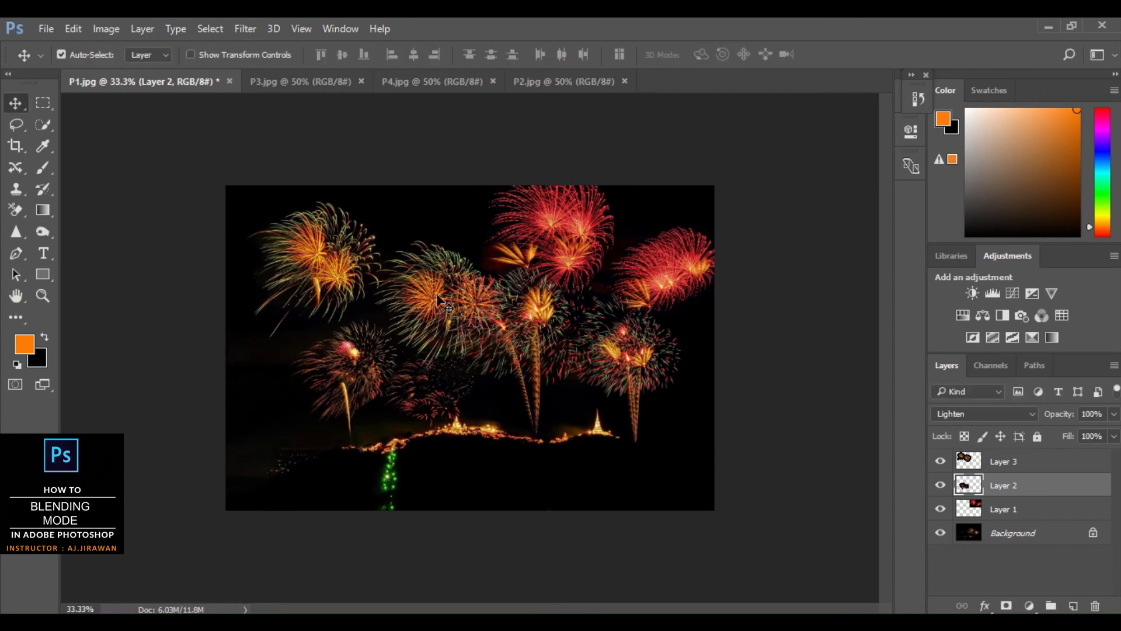
- Scale Layer 3's orange-and-green fireworks down to about 82% and keep them in the upper-left sky
{"action": "left_click", "coordinate": [441, 301], "text": "ctrl"}
{"action": "key", "text": "ctrl+t"}
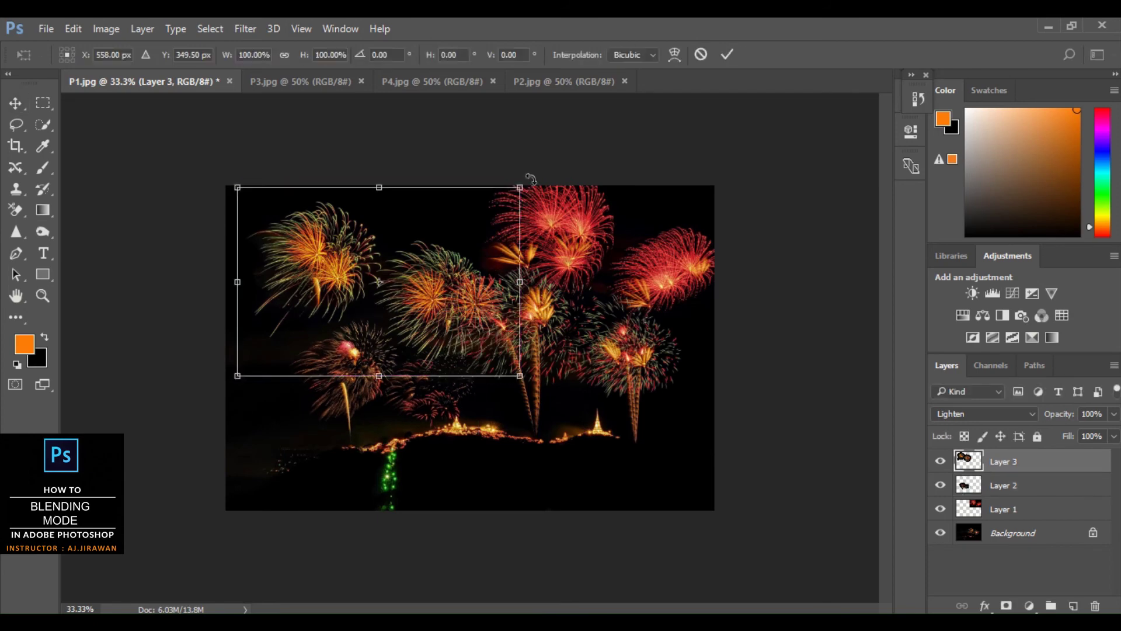
{"action": "left_click_drag", "start_coordinate": [530, 178], "coordinate": [430, 186]}
{"action": "left_click_drag", "start_coordinate": [412, 274], "coordinate": [413, 237]}
{"action": "left_click_drag", "start_coordinate": [442, 145], "coordinate": [471, 200]}
{"action": "key", "text": "Return"}
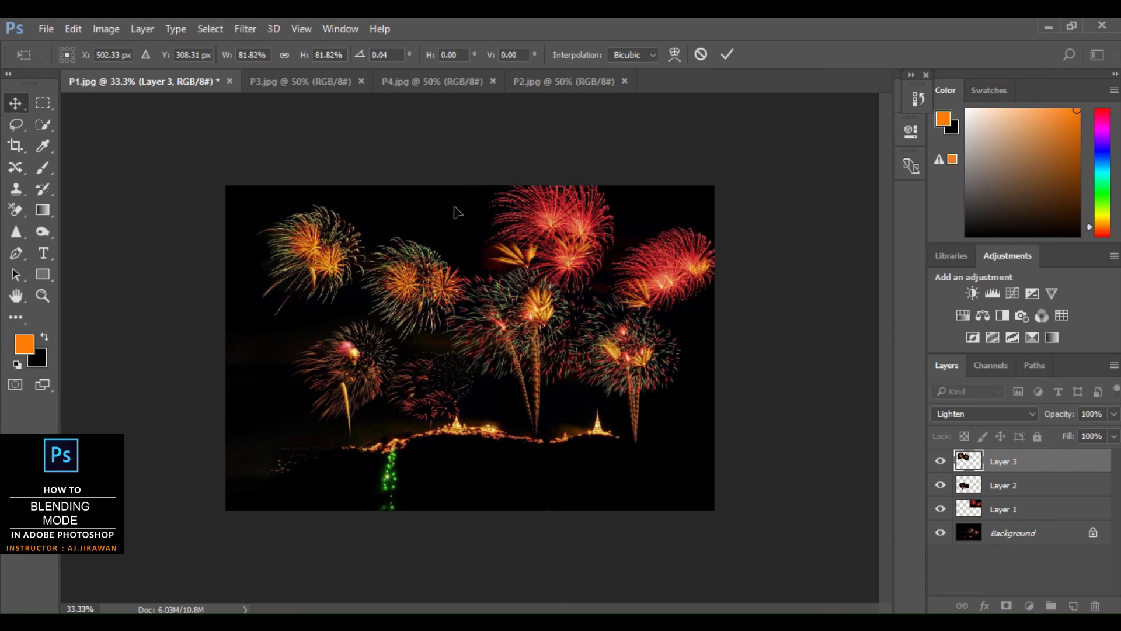
- Nudge Layer 1's red fireworks left and slightly down, and shift Layer 2's golden-trail burst slightly left
{"action": "left_click", "coordinate": [548, 216]}
{"action": "left_click_drag", "start_coordinate": [548, 216], "coordinate": [539, 216]}
{"action": "left_click_drag", "start_coordinate": [411, 400], "coordinate": [391, 391]}
{"action": "left_click_drag", "start_coordinate": [568, 232], "coordinate": [567, 234]}
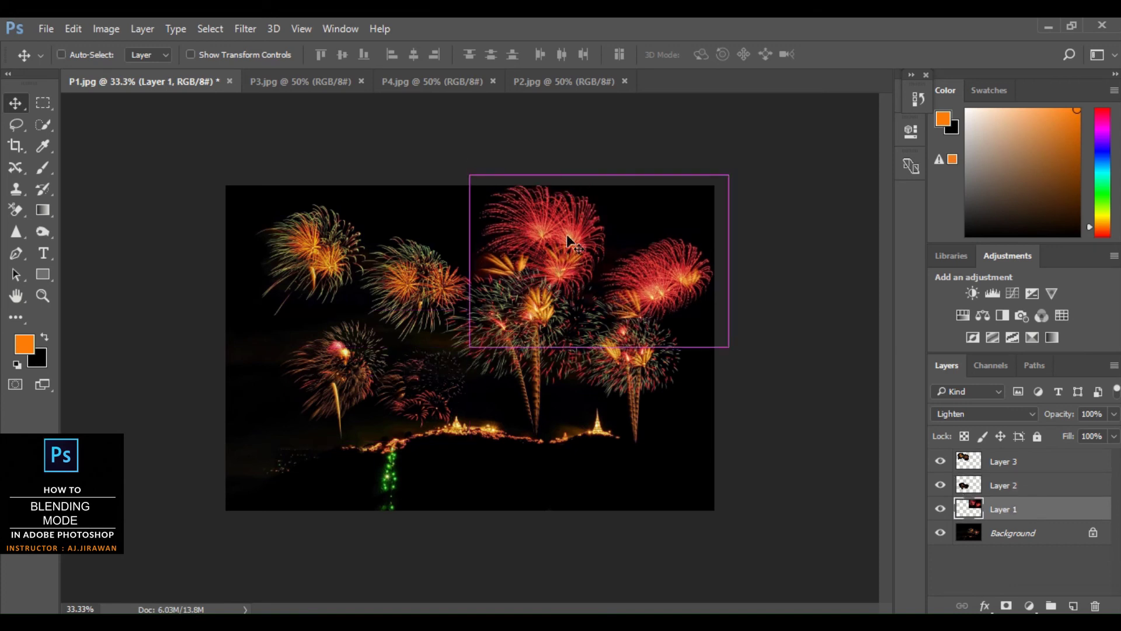
- Scale Layer 1's red fireworks down and position them in the right part of the sky, above the photo's original bursts
{"action": "key", "text": "ctrl+t"}
{"action": "left_click_drag", "start_coordinate": [473, 170], "coordinate": [549, 227]}
{"action": "left_click_drag", "start_coordinate": [579, 224], "coordinate": [584, 231]}
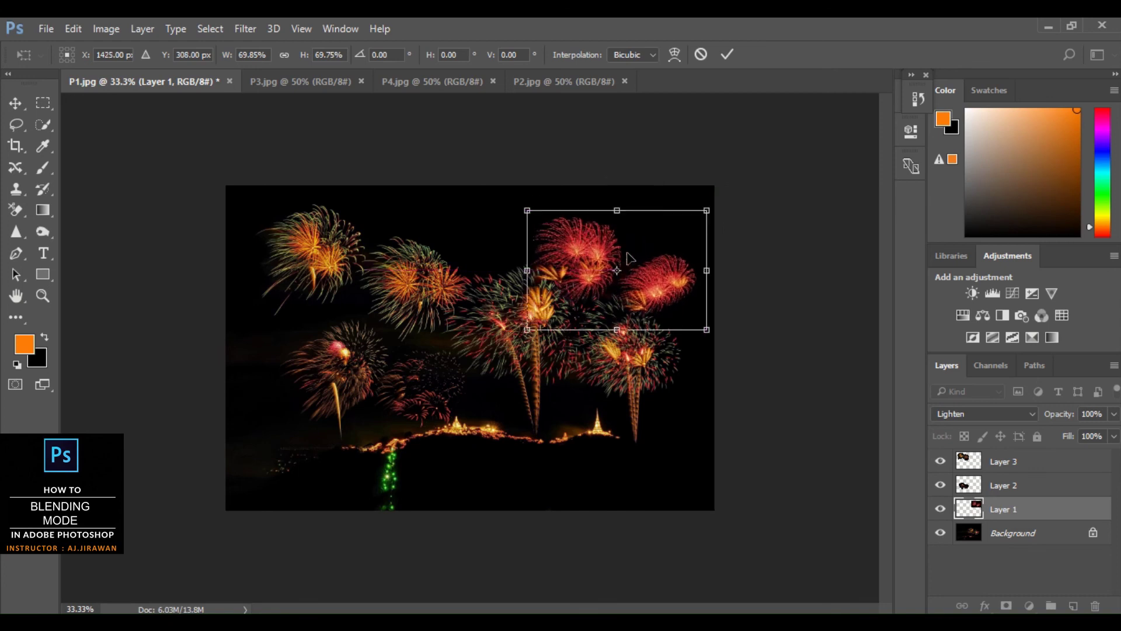
{"action": "left_click_drag", "start_coordinate": [655, 281], "coordinate": [642, 272]}
{"action": "left_click_drag", "start_coordinate": [673, 309], "coordinate": [673, 274]}
{"action": "key", "text": "Return"}
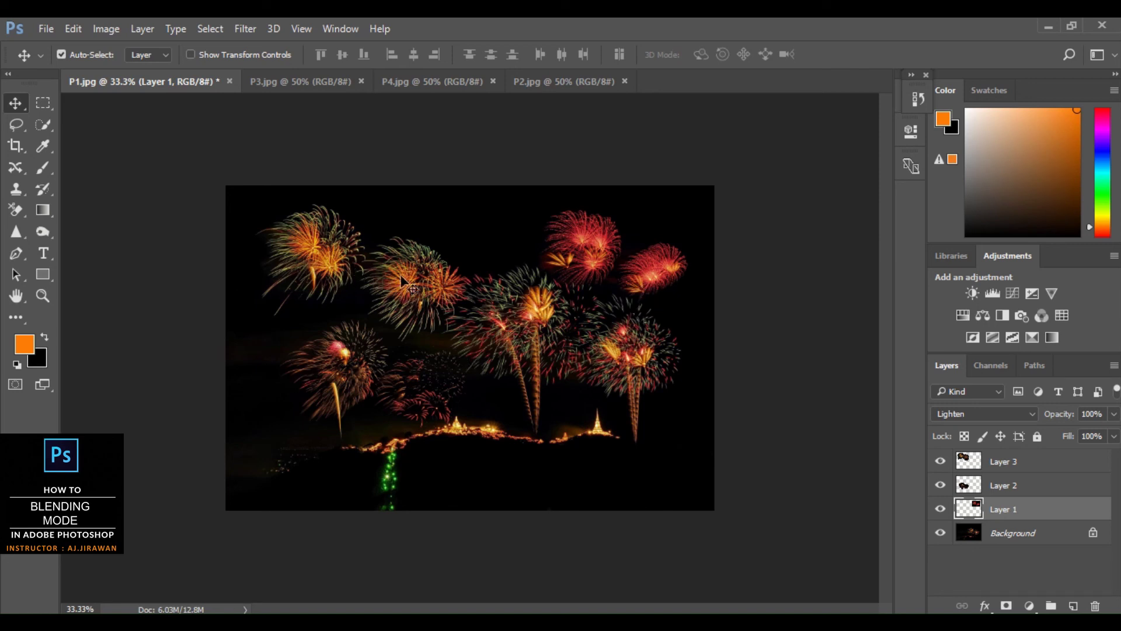
- Swap the two layers' places, with Layer 1's red fireworks on the left and Layer 3's orange-and-green ones on the right
{"action": "left_click_drag", "start_coordinate": [415, 277], "coordinate": [408, 236]}
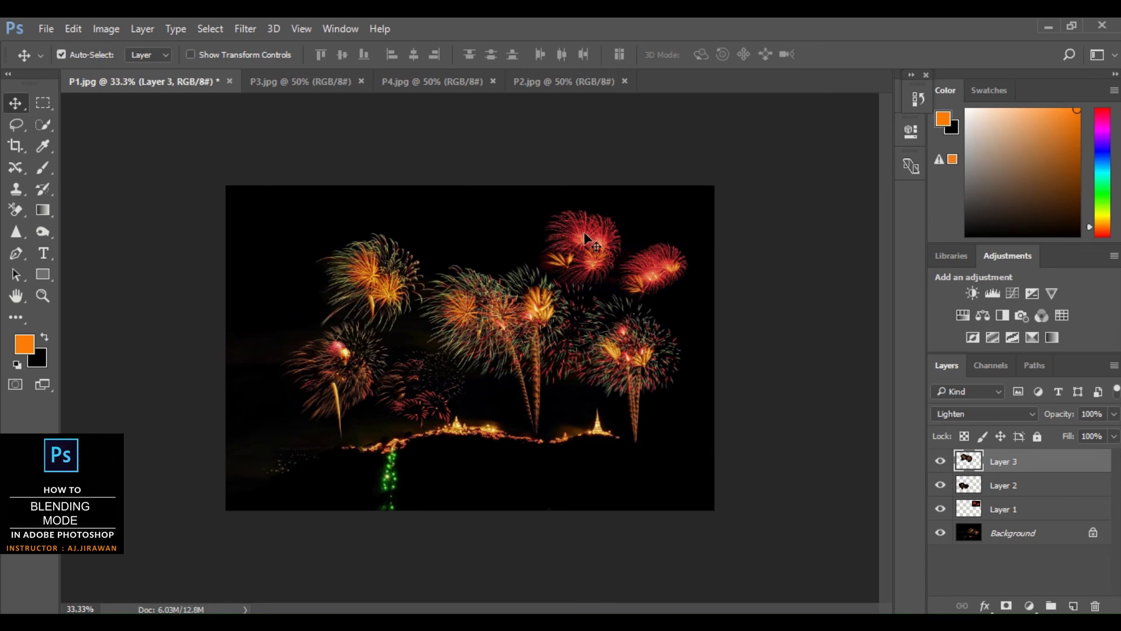
{"action": "left_click_drag", "start_coordinate": [584, 233], "coordinate": [310, 263]}
{"action": "left_click_drag", "start_coordinate": [406, 263], "coordinate": [587, 228]}
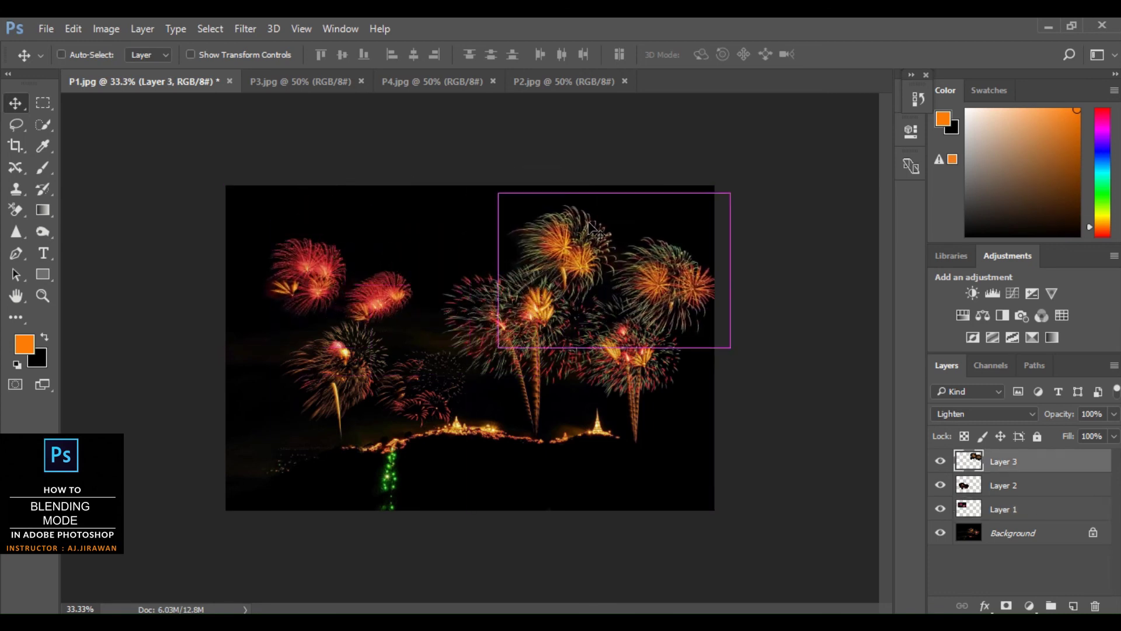
- Scale Layer 3's orange-and-green fireworks down to about 71% and move them up and left, above the right-hand bursts
{"action": "key", "text": "ctrl+t"}
{"action": "left_click_drag", "start_coordinate": [496, 190], "coordinate": [562, 235]}
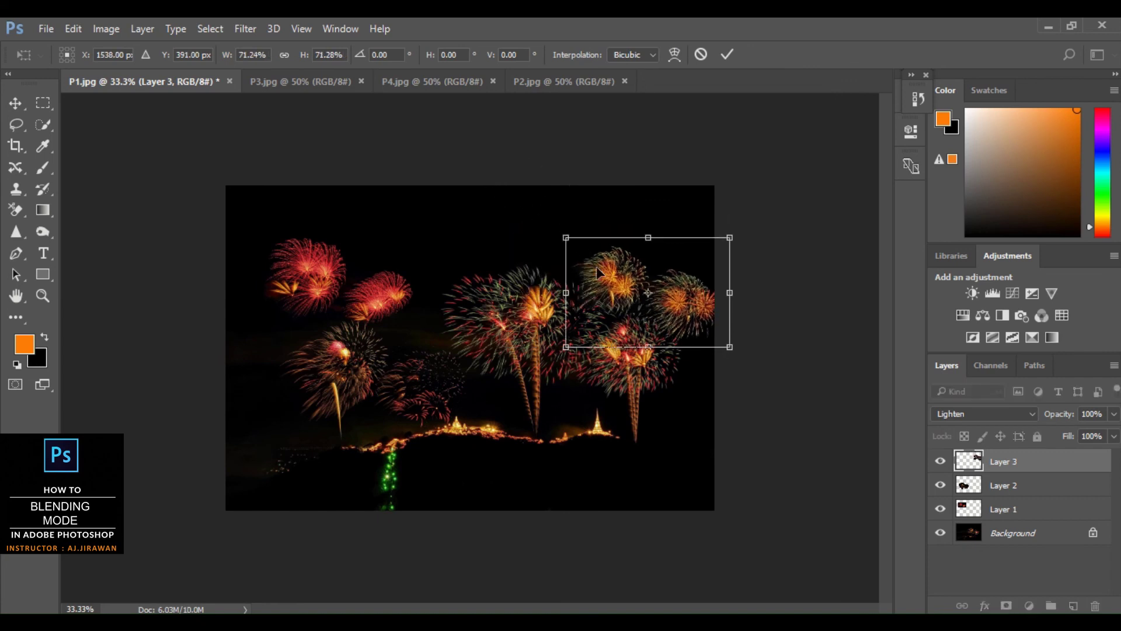
{"action": "left_click_drag", "start_coordinate": [603, 273], "coordinate": [587, 245]}
{"action": "key", "text": "Return"}
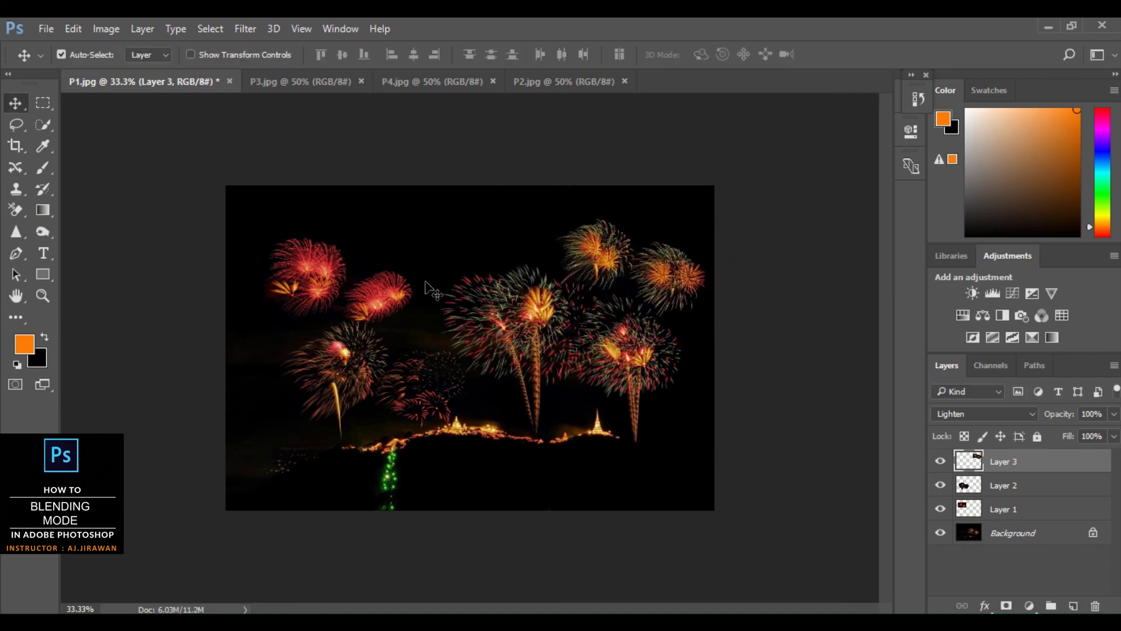
- Enlarge Layer 1's red fireworks so they fill the upper-left sky and reach the central bursts
{"action": "left_click", "coordinate": [374, 291], "text": "ctrl"}
{"action": "key", "text": "ctrl+t"}
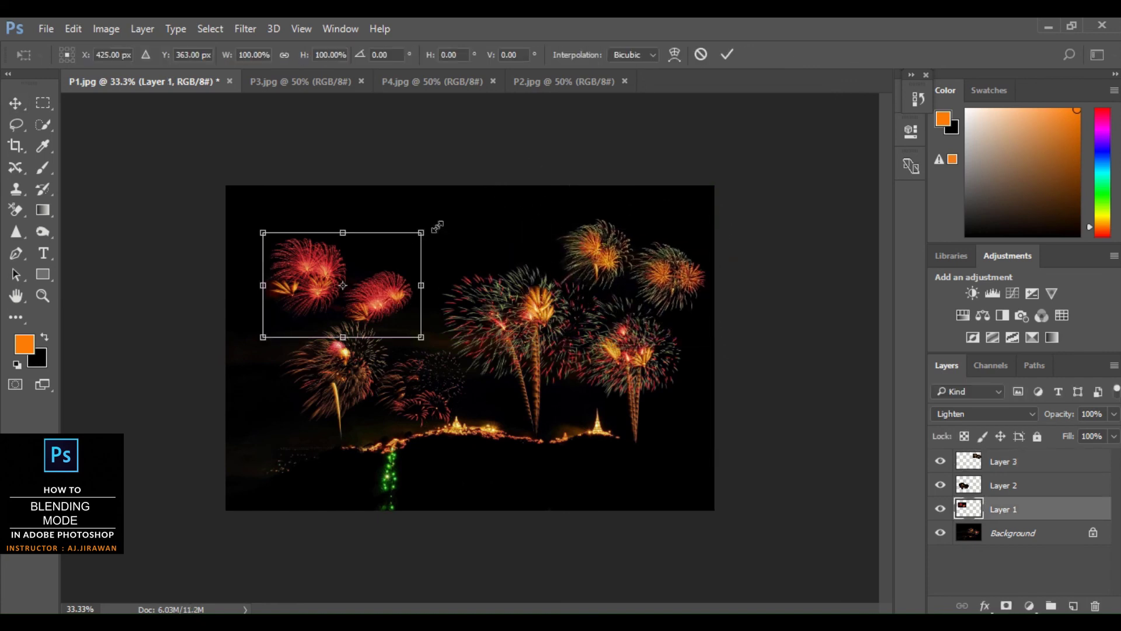
{"action": "left_click_drag", "start_coordinate": [423, 231], "coordinate": [528, 161]}
{"action": "left_click_drag", "start_coordinate": [506, 249], "coordinate": [488, 266]}
{"action": "key", "text": "Return"}
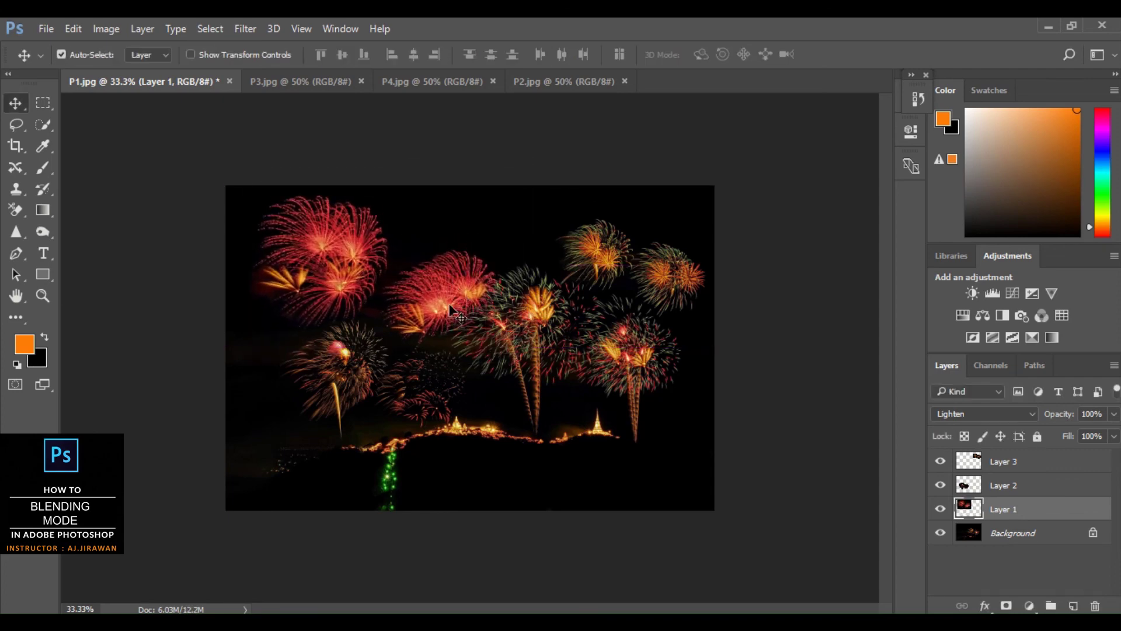
- Nudge Layer 1's red fireworks slightly left and Layer 3's orange-and-green fireworks slightly up and left
{"action": "left_click_drag", "start_coordinate": [444, 298], "coordinate": [431, 303]}
{"action": "left_click_drag", "start_coordinate": [654, 274], "coordinate": [631, 288]}
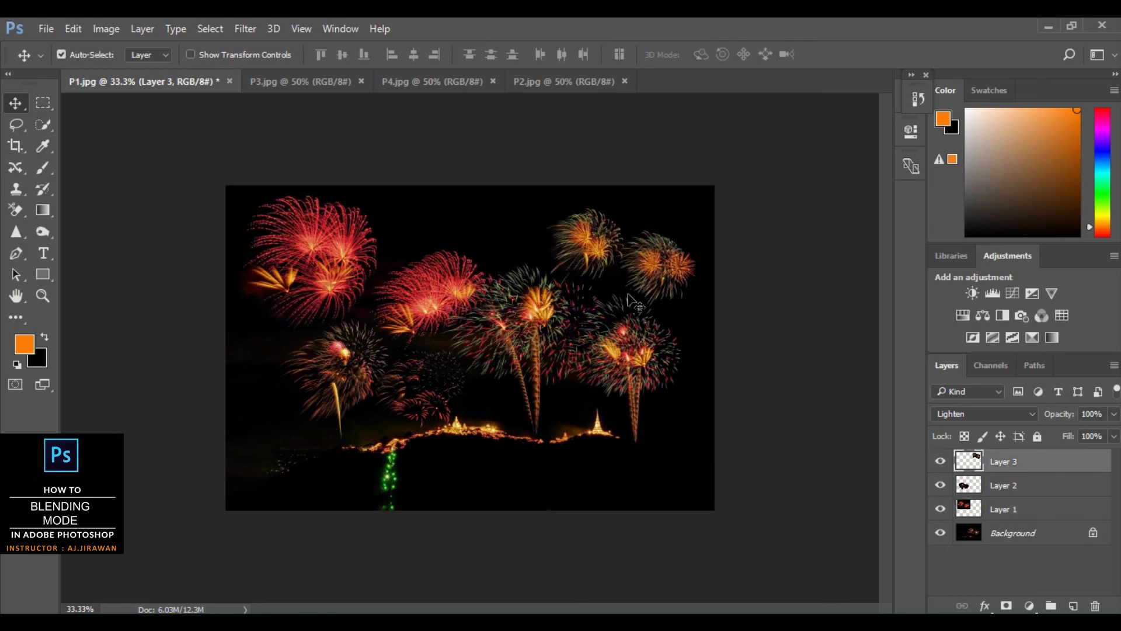